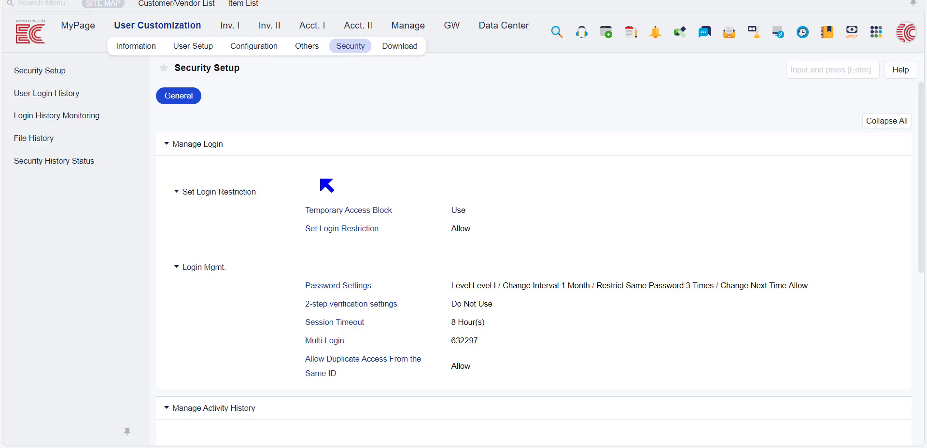
Step: In the Security Setup, set Temporary Access Block to Do Not Use and save it
left_click(361, 215)
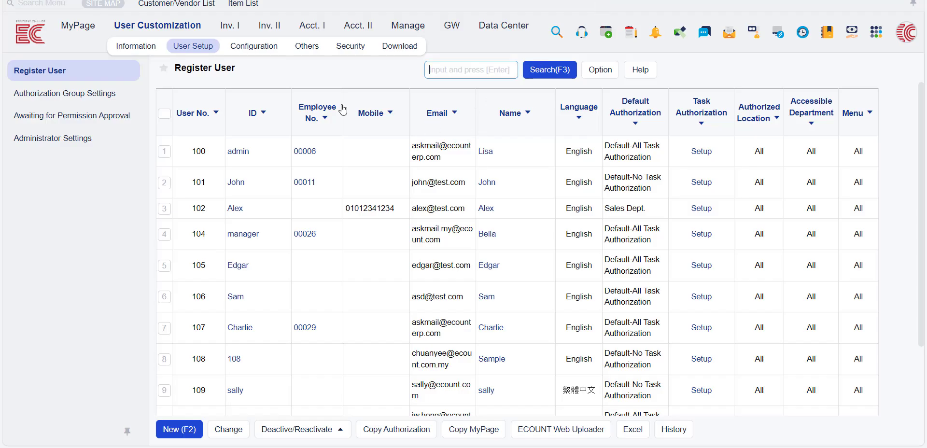
left_click(346, 48)
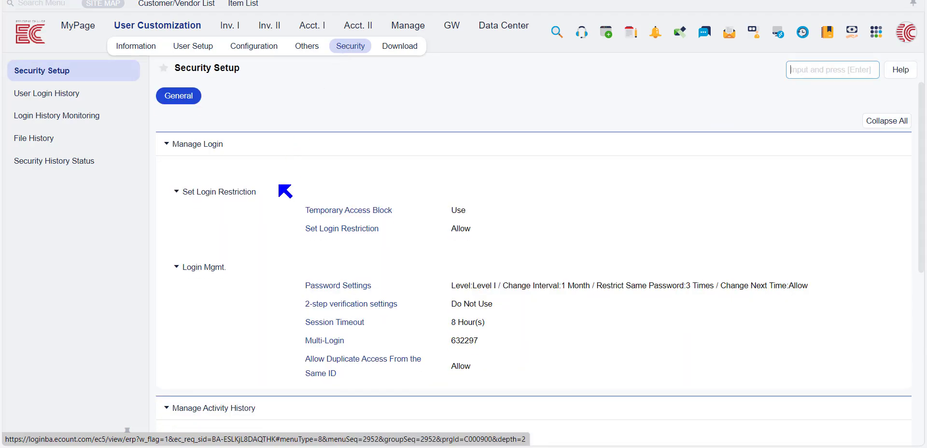
left_click(353, 211)
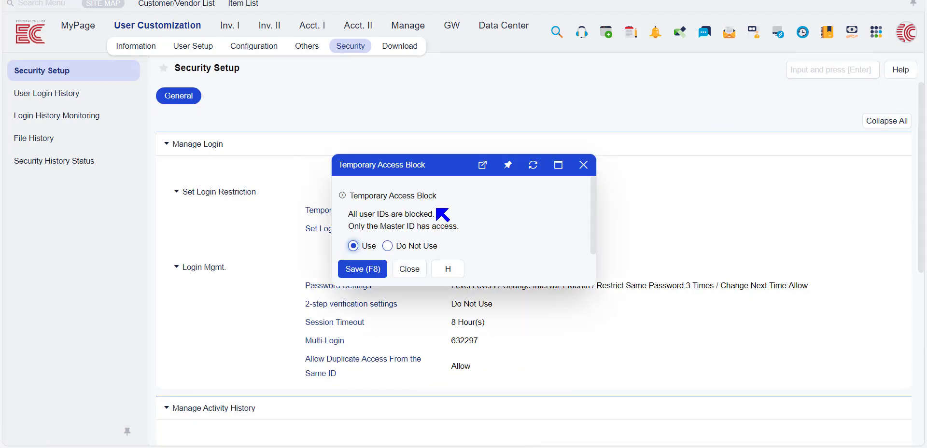
left_click(411, 249)
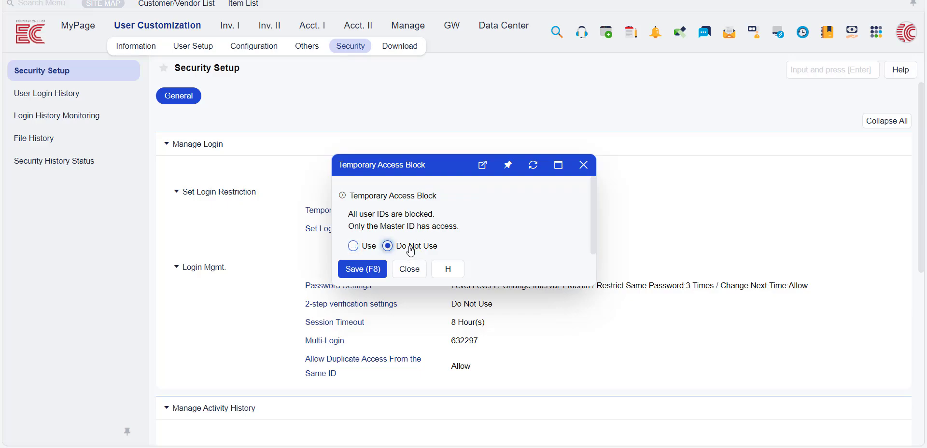
left_click(370, 270)
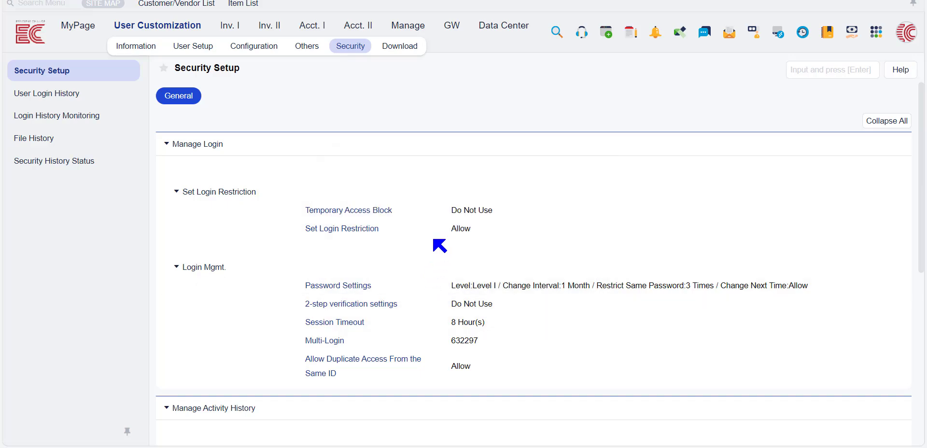
Step: Add a fifth exception to Set Login Restriction, with two empty conditions combined by AND
left_click(359, 230)
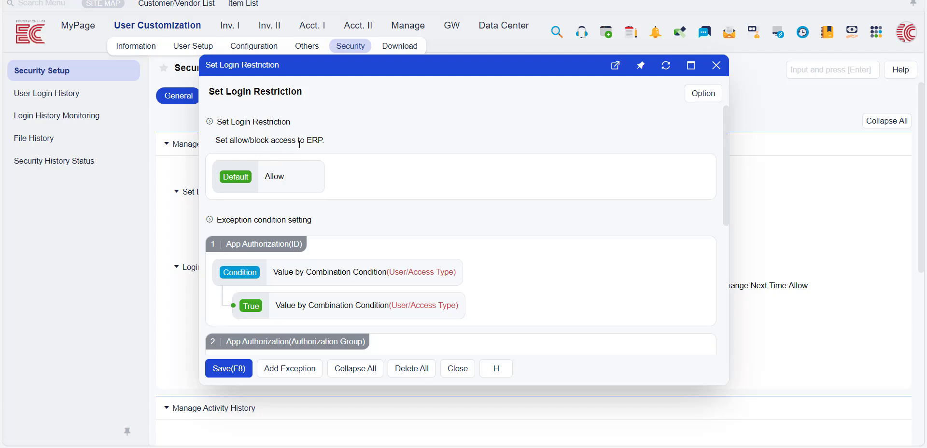
left_click(274, 177)
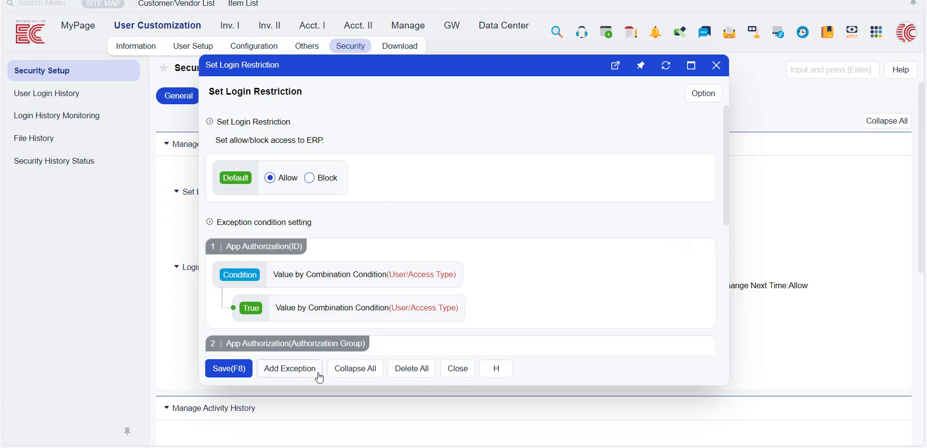
left_click(293, 369)
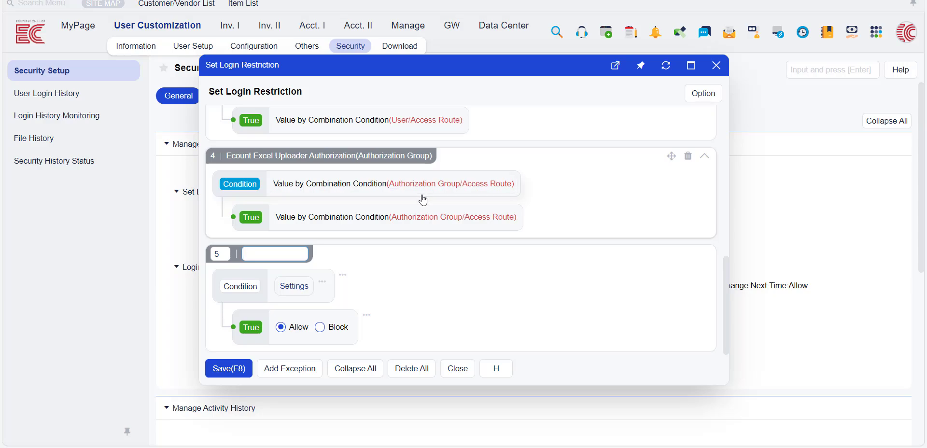
left_click(322, 283)
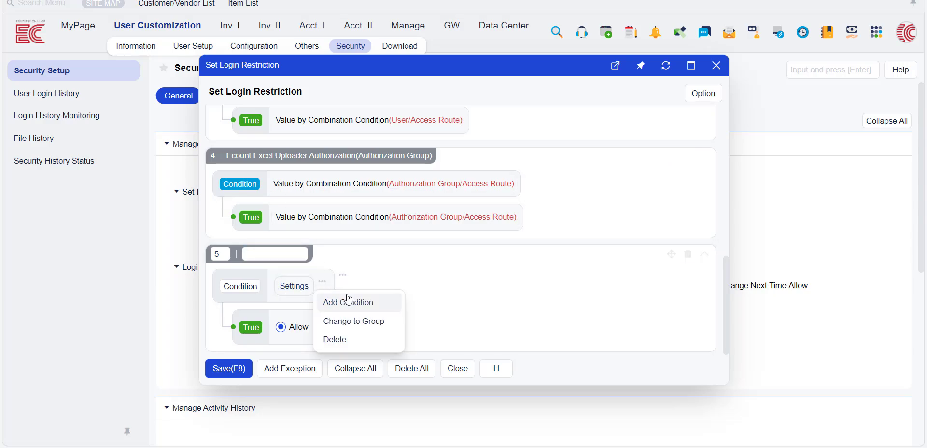
left_click(367, 303)
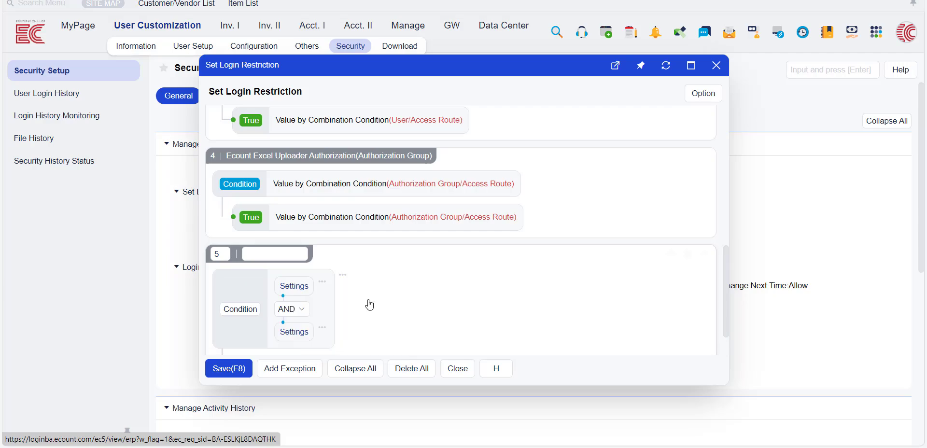
left_click(300, 317)
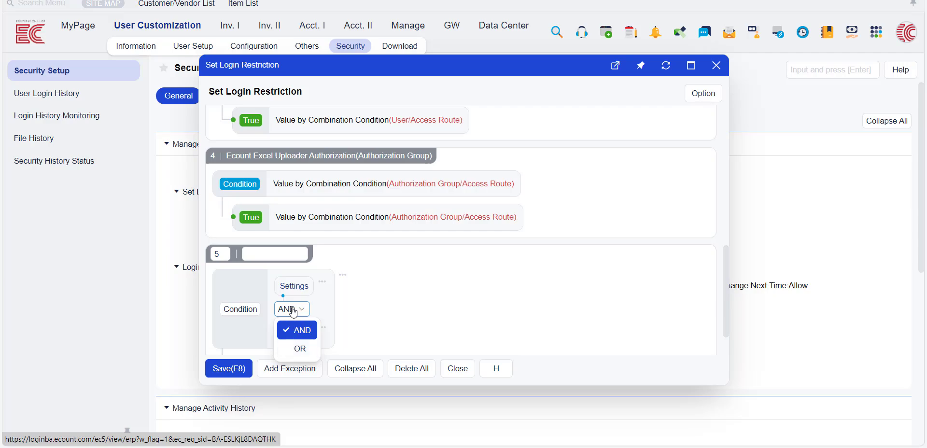
left_click(294, 286)
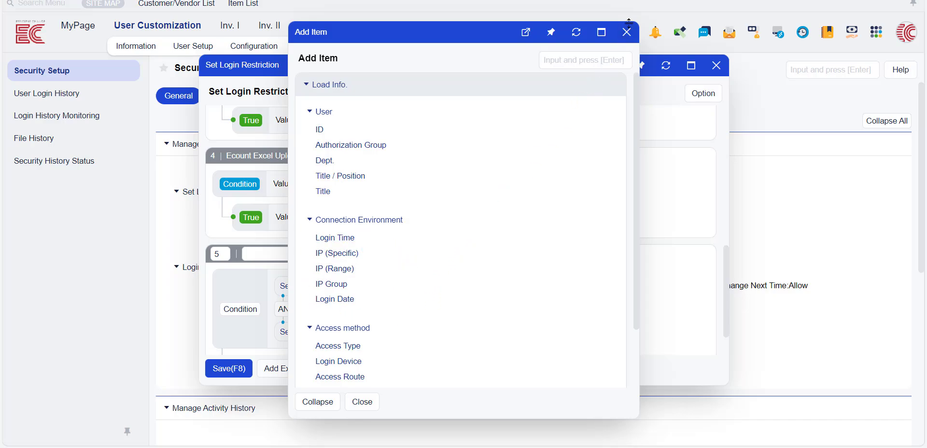
left_click(624, 41)
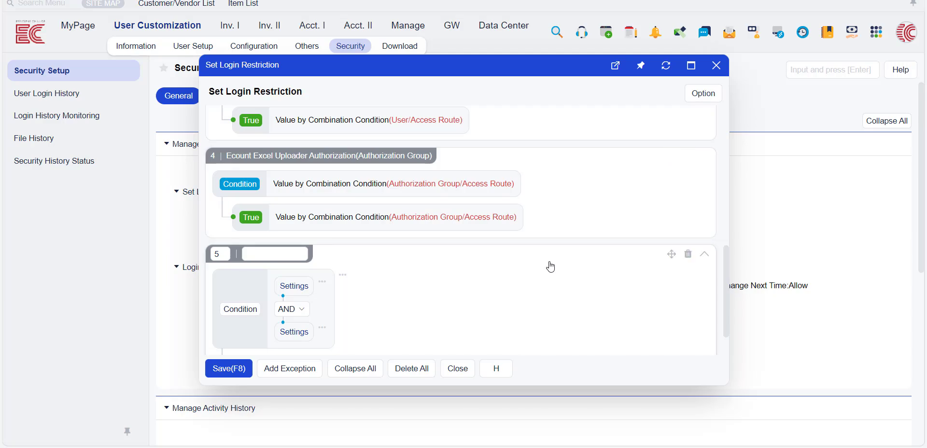
Step: Change the default login restriction to Block
scroll(553, 269, "up", 10)
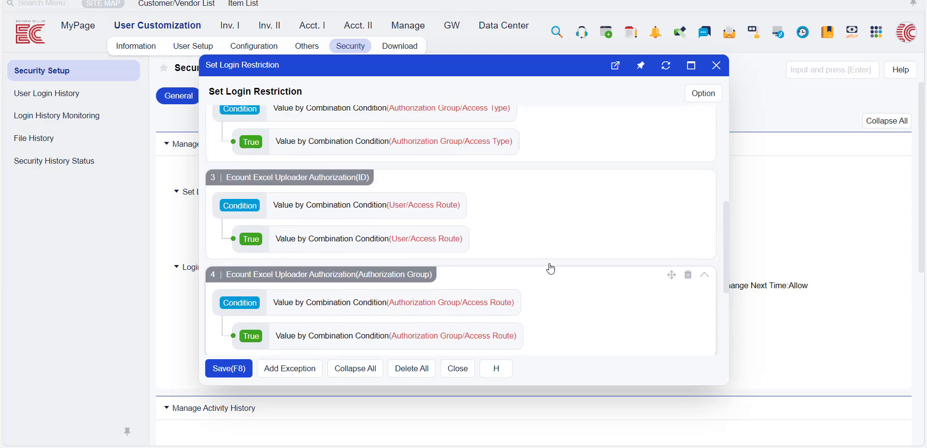
scroll(551, 269, "up", 1)
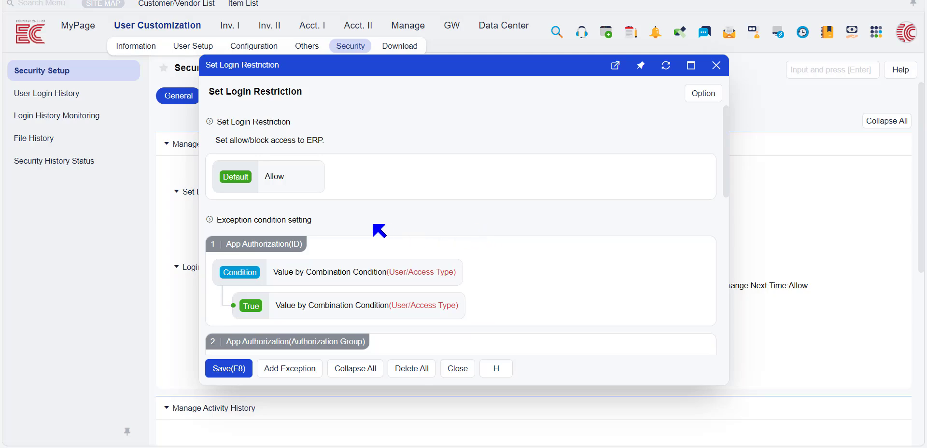
left_click(284, 189)
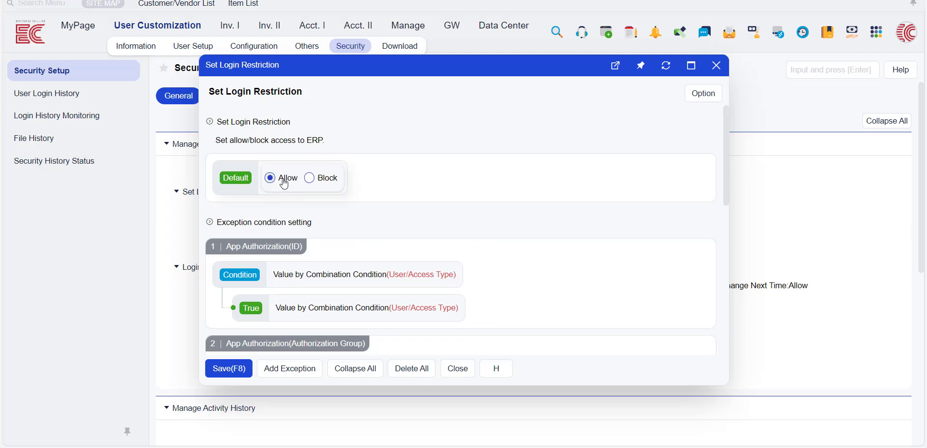
left_click(326, 181)
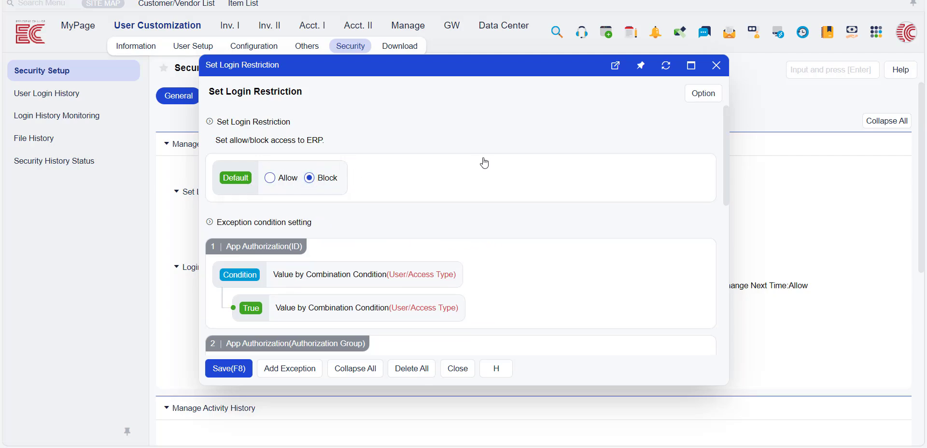
Step: Define the first condition of exception 5 as IP (Specific) matching 100.100.100.100 exactly
scroll(353, 289, "down", 10)
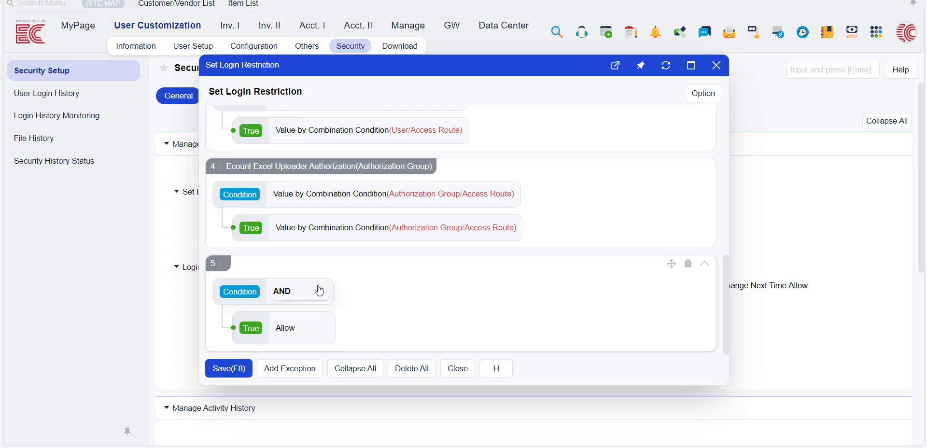
left_click(291, 293)
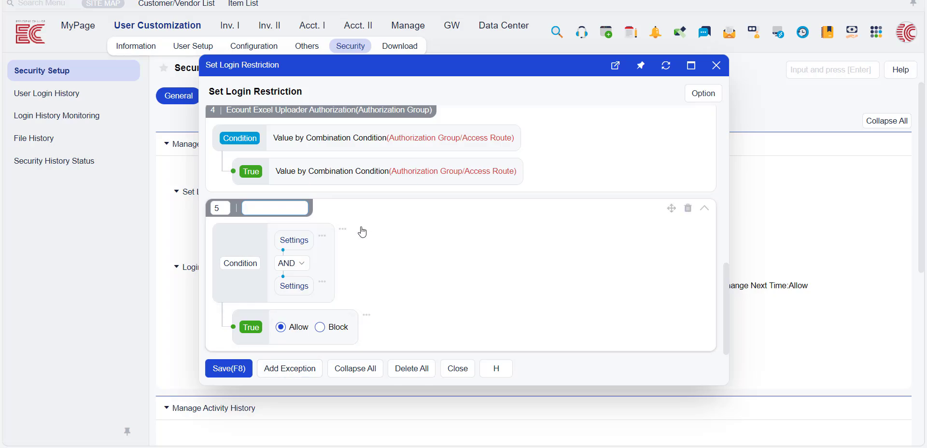
left_click(322, 236)
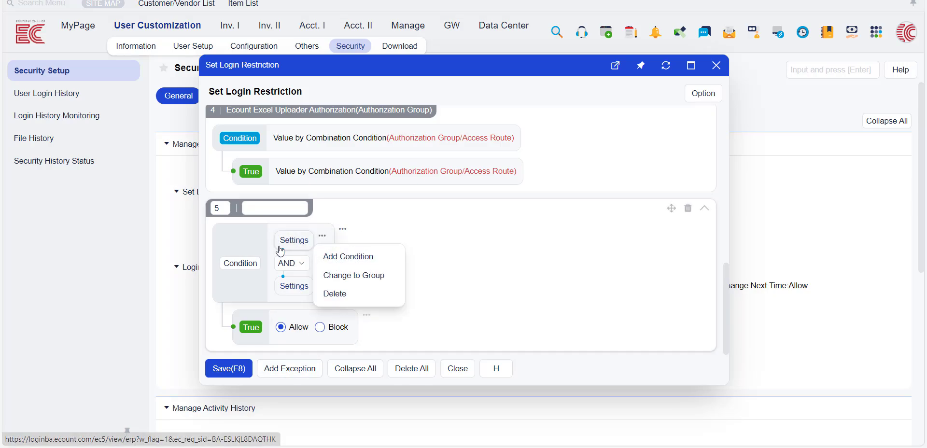
left_click(295, 241)
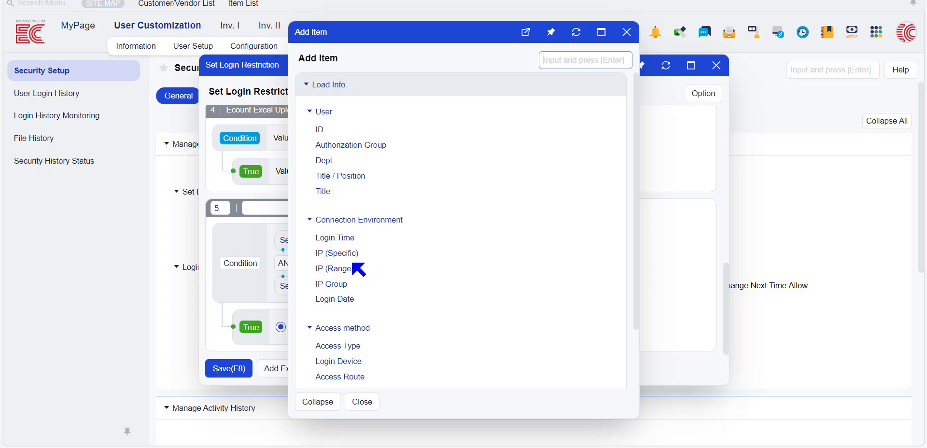
left_click(335, 254)
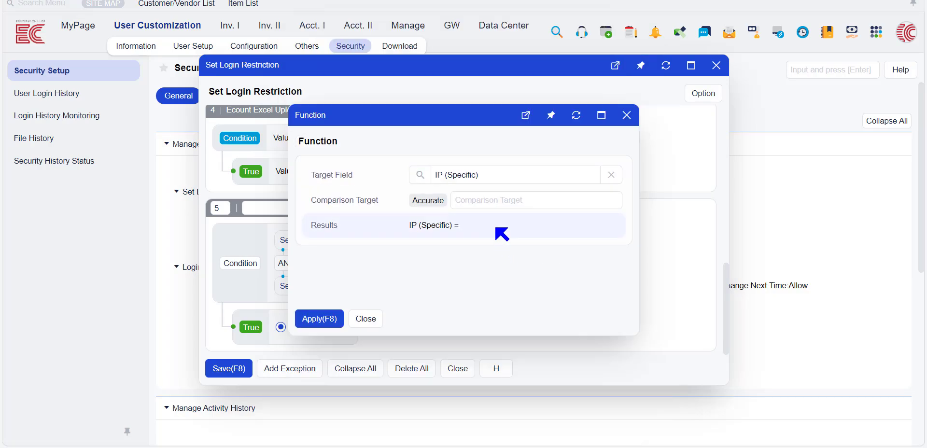
left_click(498, 203)
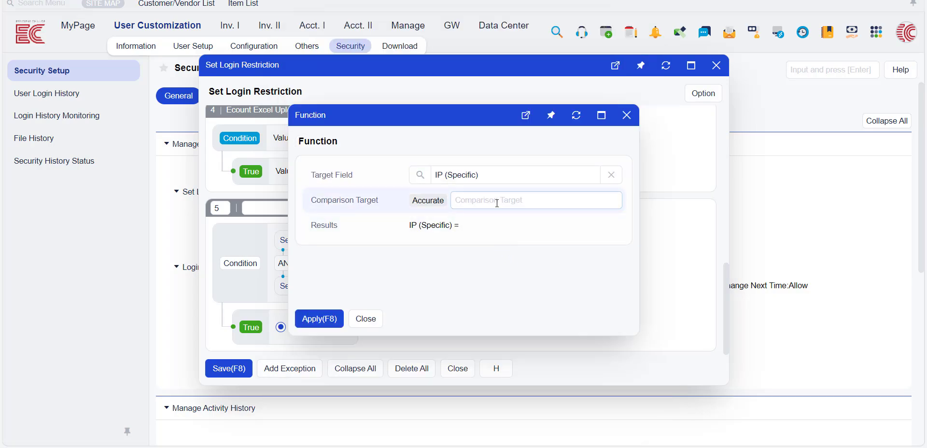
type("100.100.100.100")
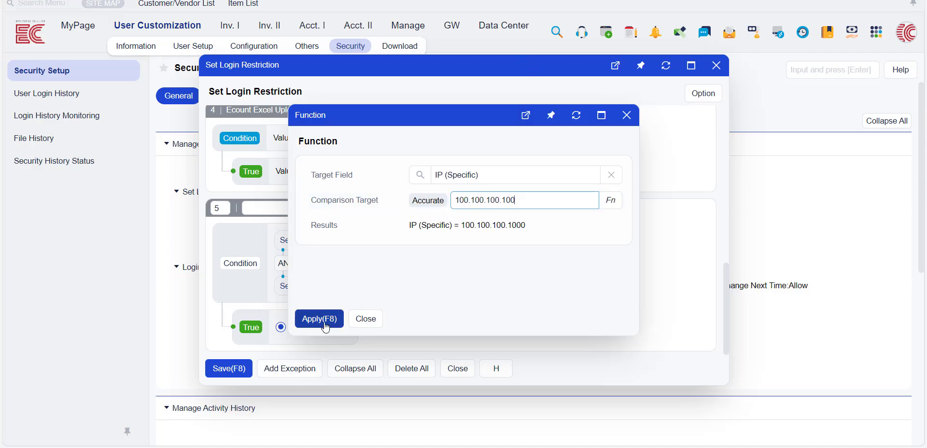
left_click(323, 319)
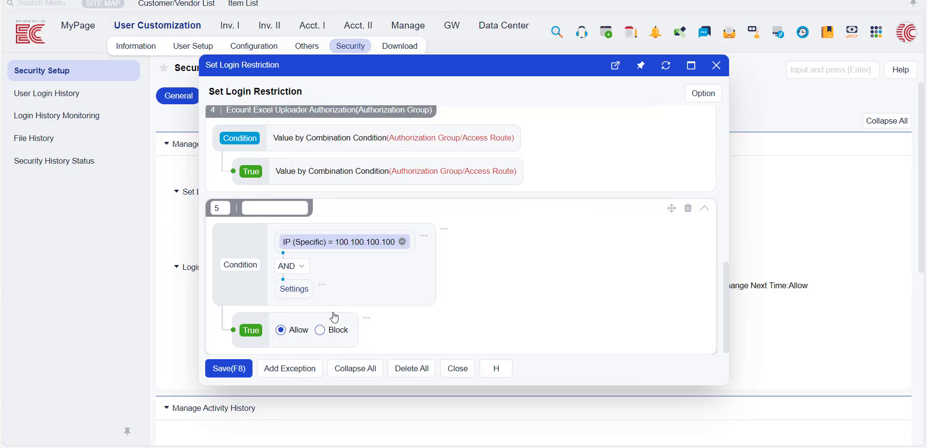
Step: Use Login Time as the second condition of exception 5, with Day/Time as its comparison type
left_click(296, 293)
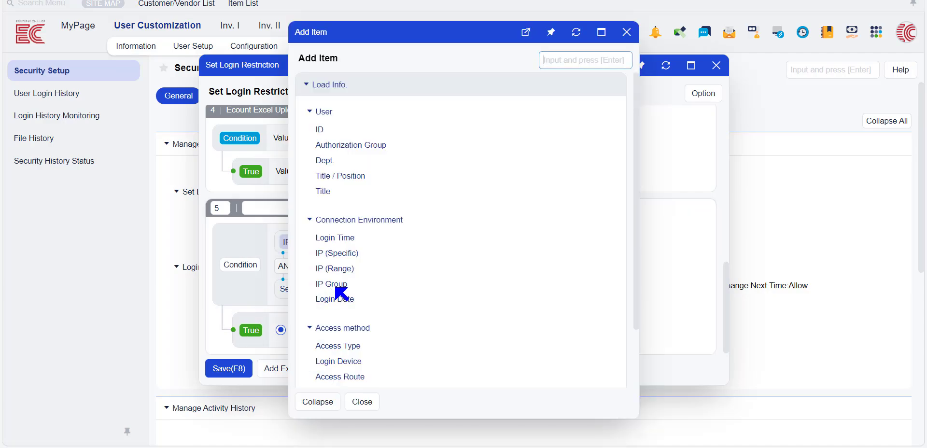
scroll(364, 279, "down", 2)
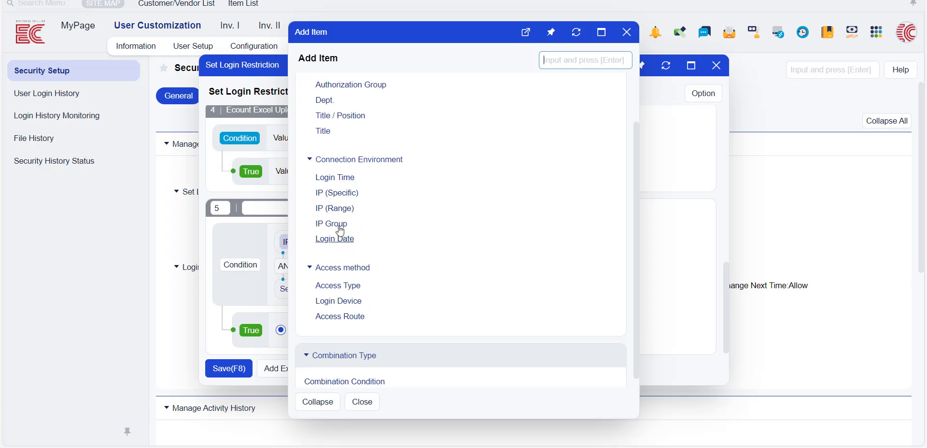
left_click(337, 179)
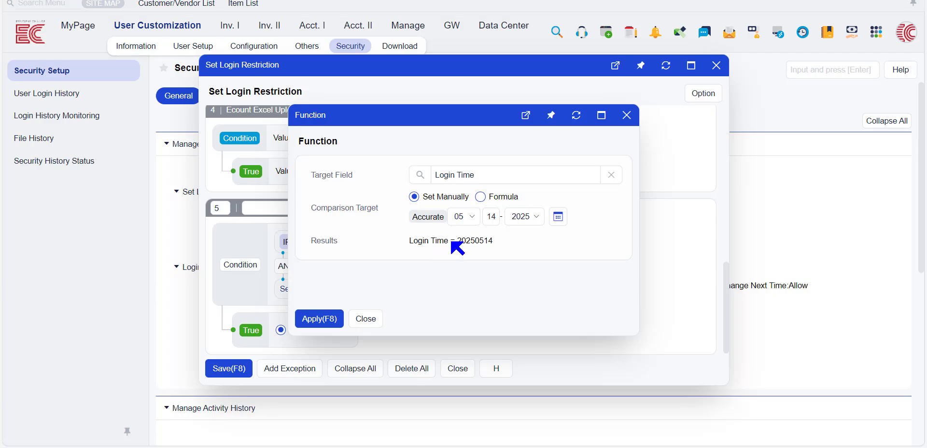
left_click(479, 217)
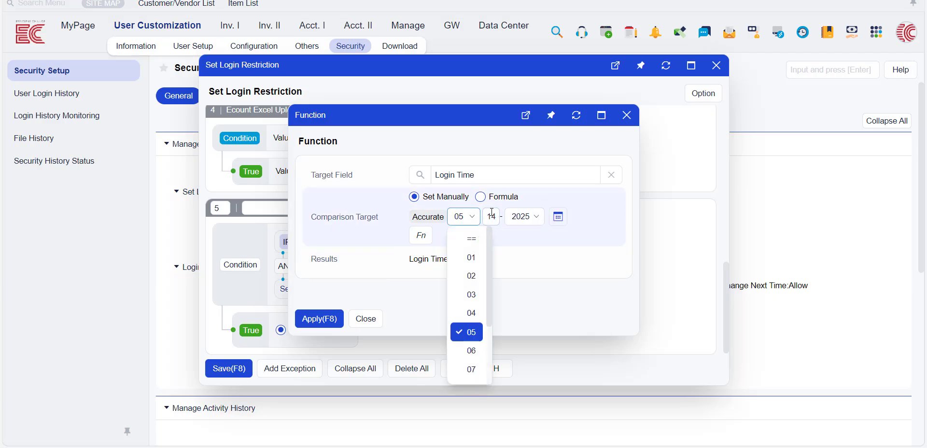
left_click(419, 239)
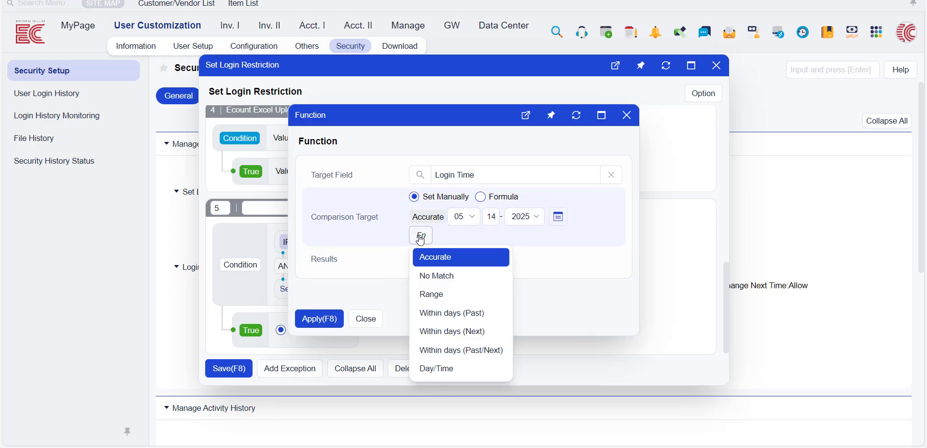
left_click(441, 369)
Step: Set the Login Time condition to Monday through Friday, 09:00 to 18:00, and save the login restriction
left_click(444, 207)
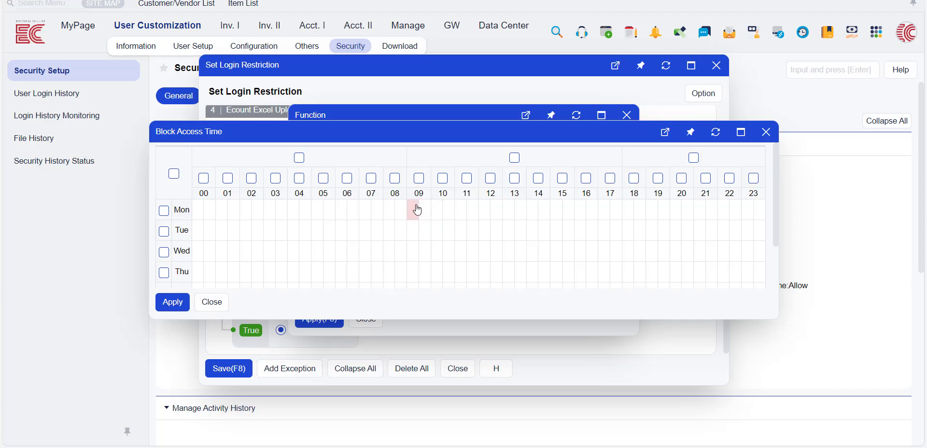
left_click_drag(417, 212, 616, 269)
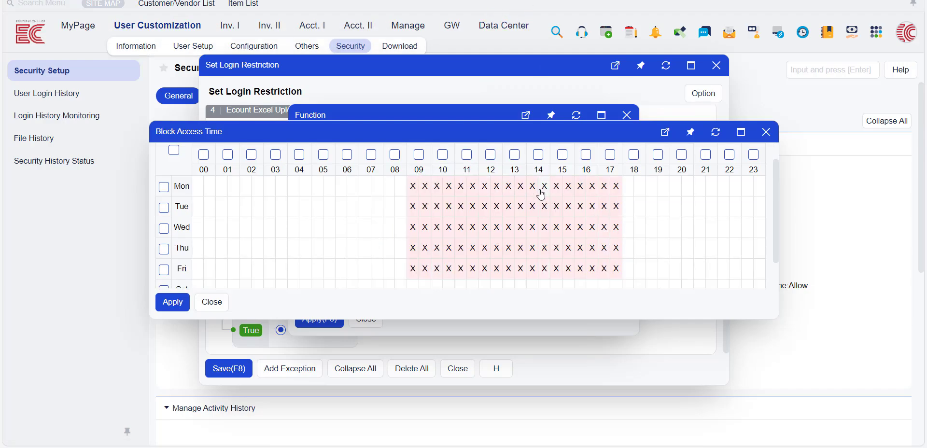
left_click(171, 302)
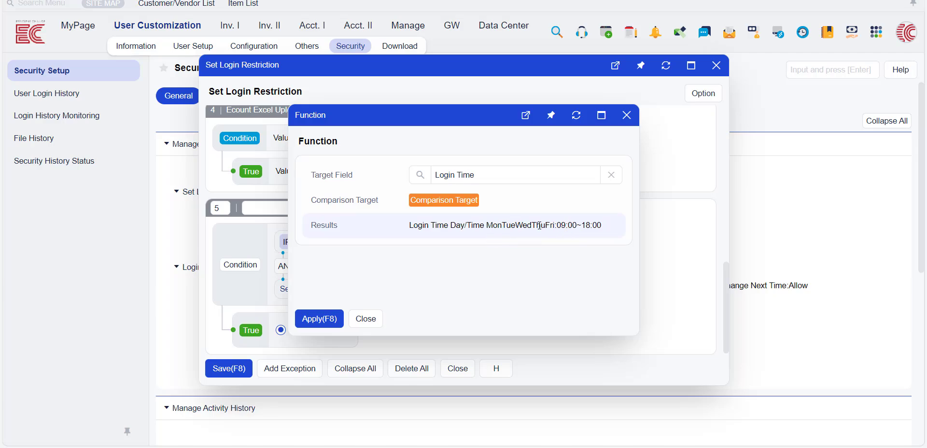
left_click(318, 323)
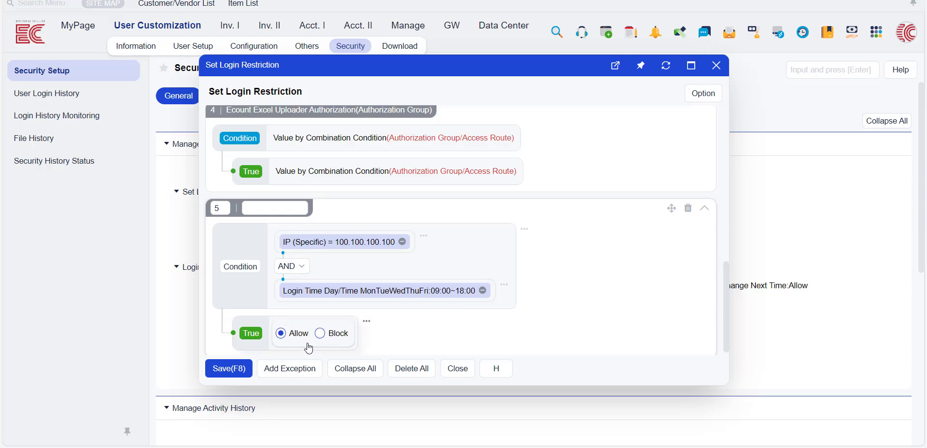
left_click(239, 366)
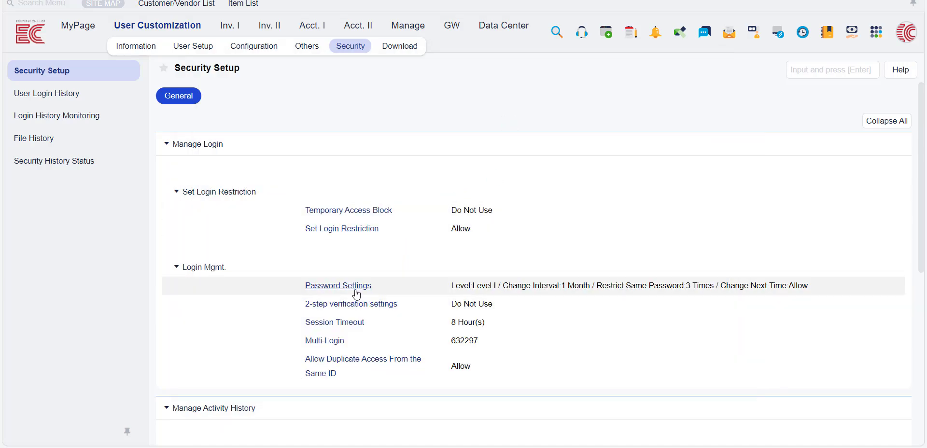
Step: Open the password settings and examine the available password levels and the rules for Levels I, II and III
left_click(356, 292)
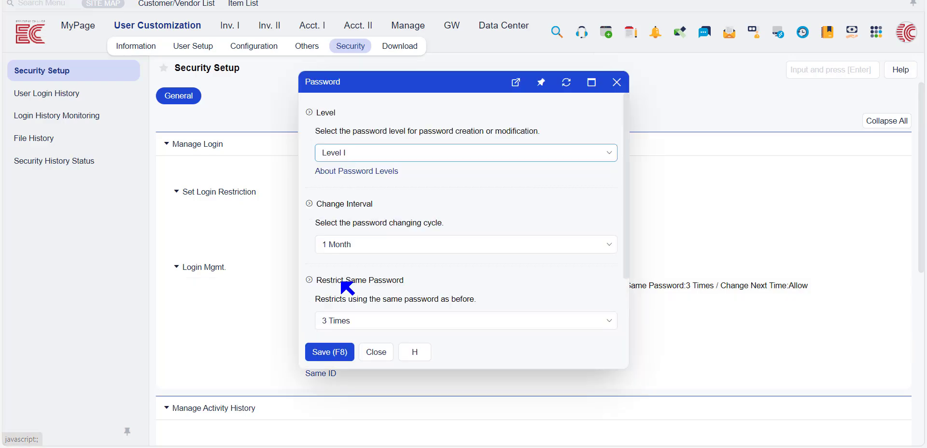
left_click(389, 153)
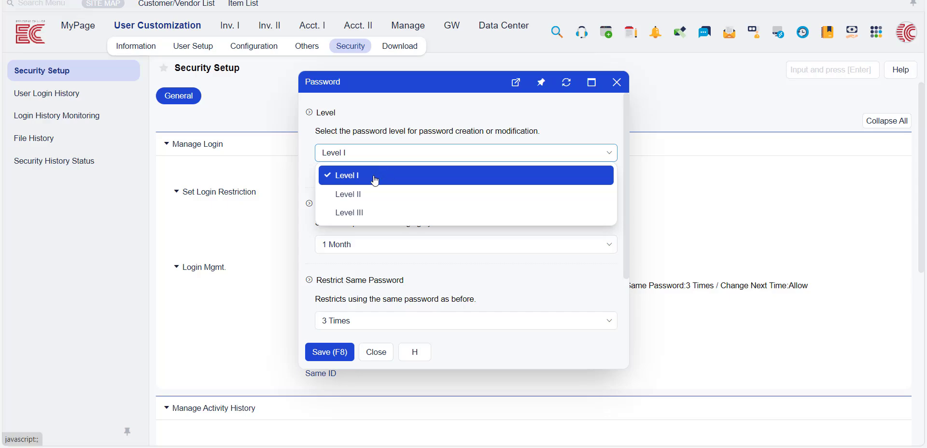
left_click(422, 122)
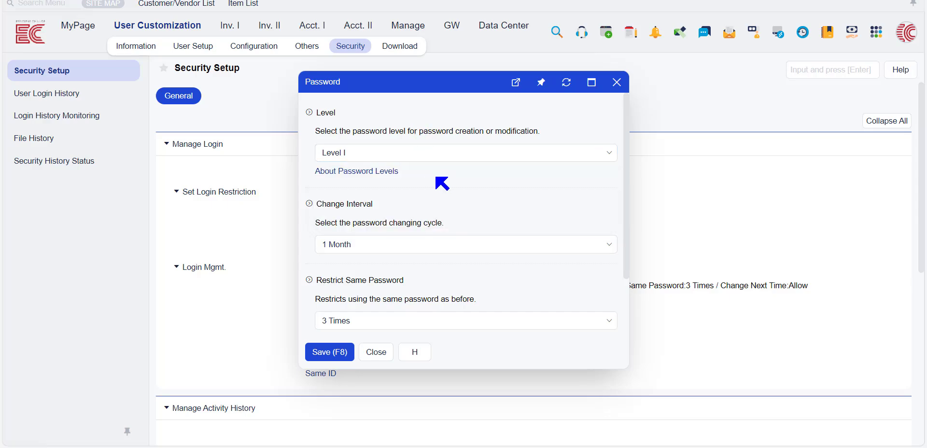
left_click(381, 179)
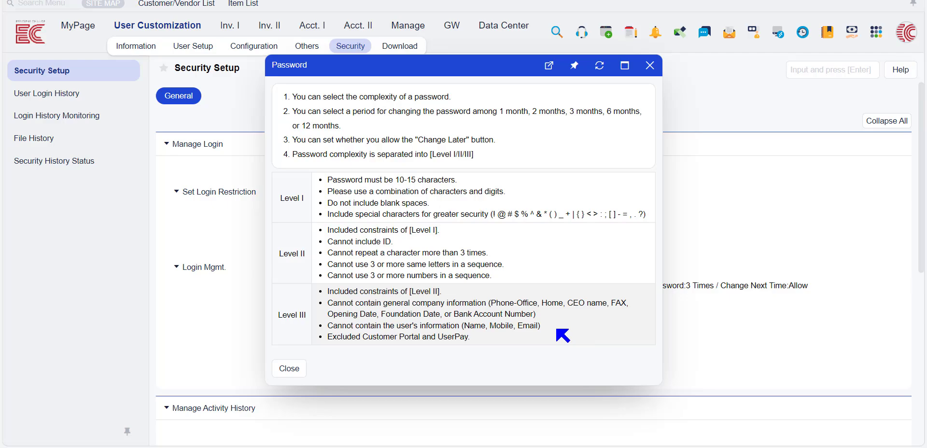
left_click(290, 369)
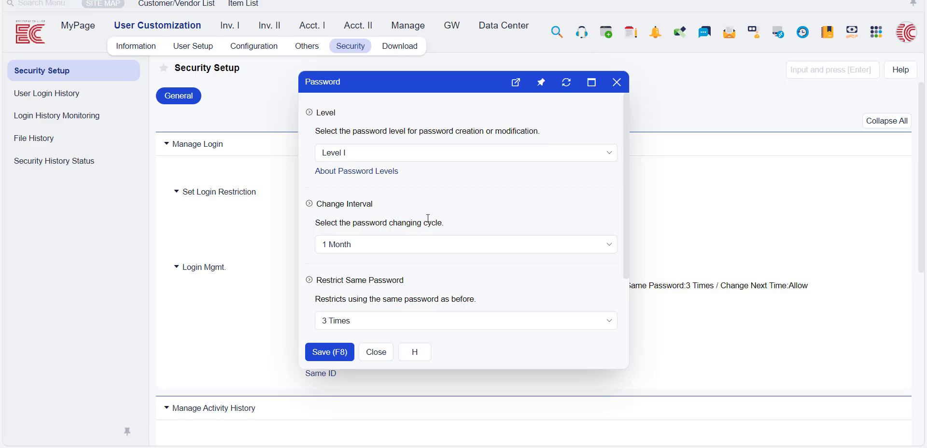
Step: Examine the available options for the password Change Interval and for Restrict Same Password
left_click(474, 244)
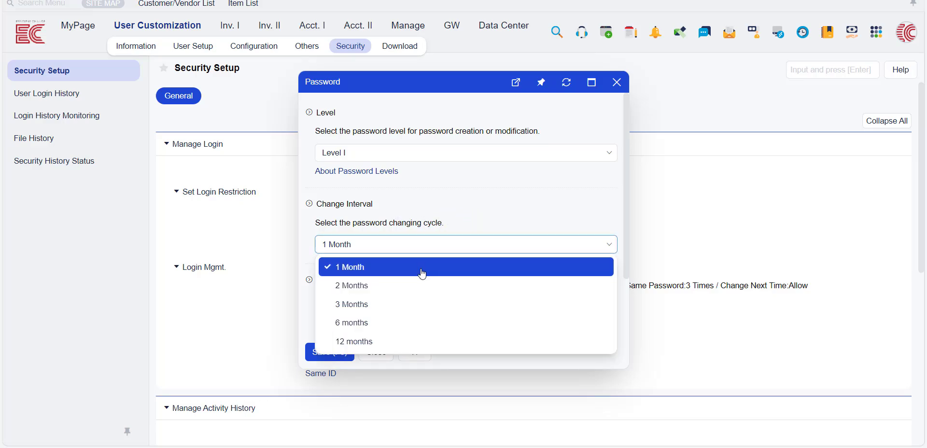
left_click(480, 194)
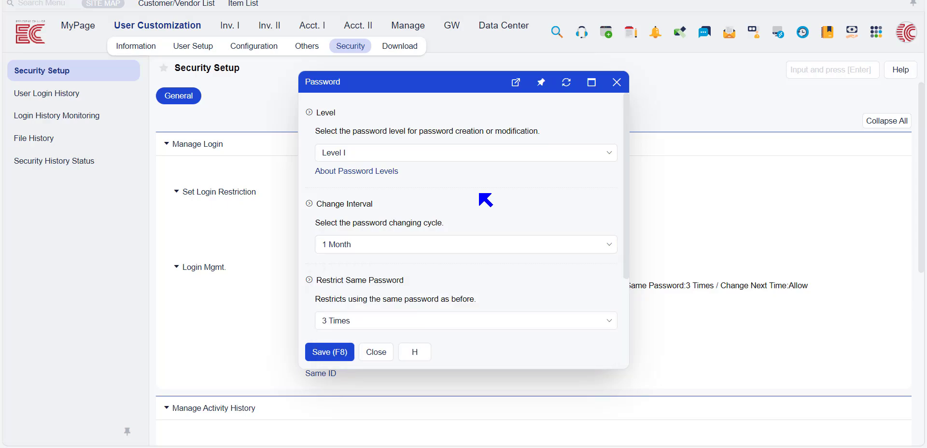
scroll(485, 199, "down", 2)
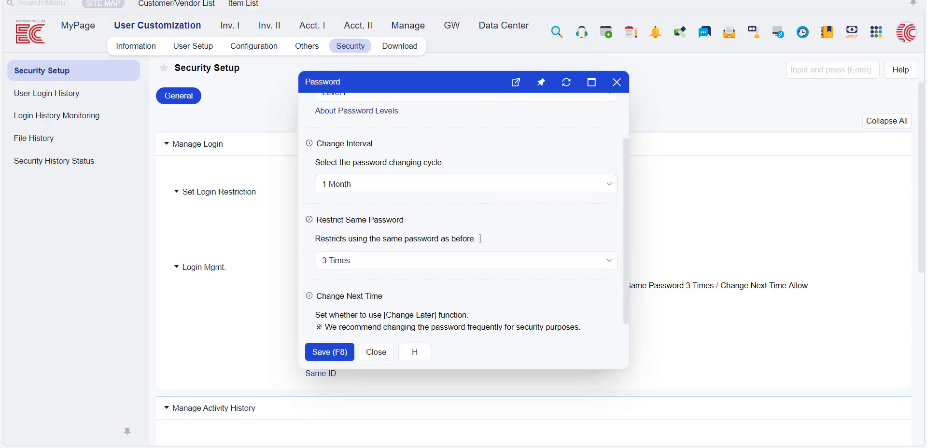
left_click(531, 261)
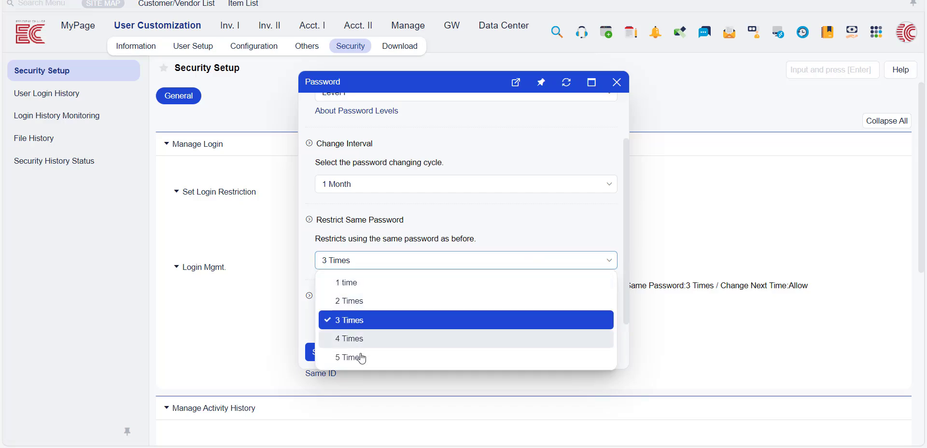
left_click(478, 217)
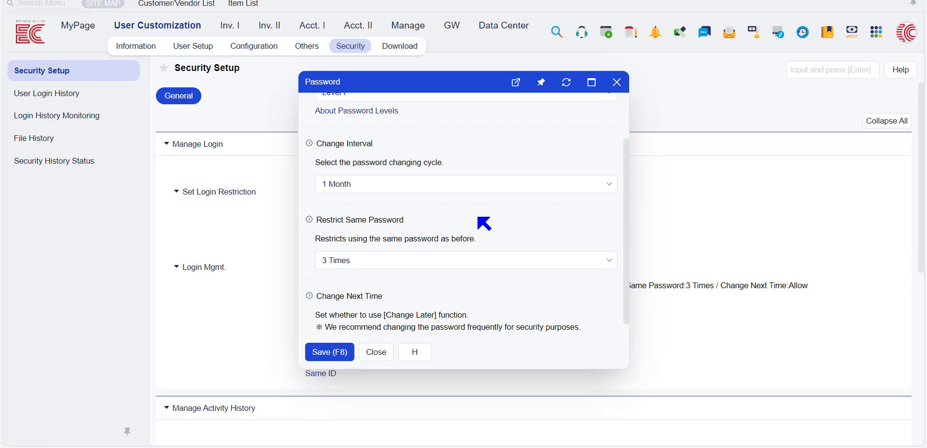
Step: Choose Do Not Allow for Change Next Time and close the password settings without saving
scroll(386, 279, "down", 1)
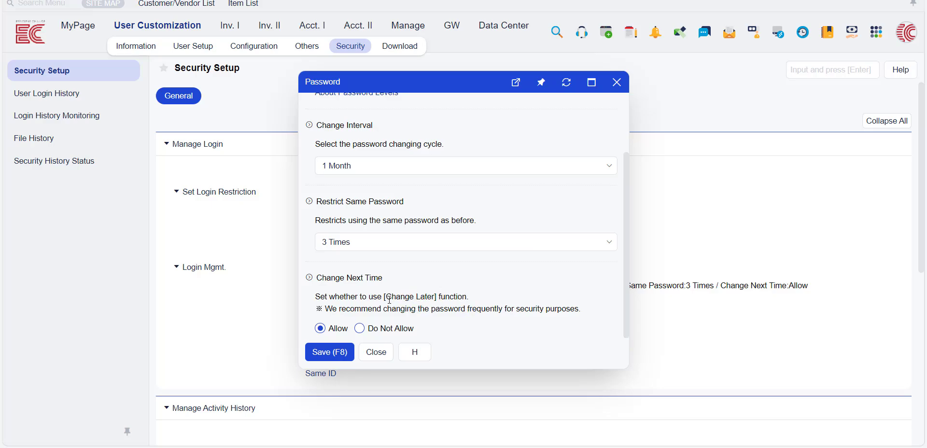
left_click(386, 329)
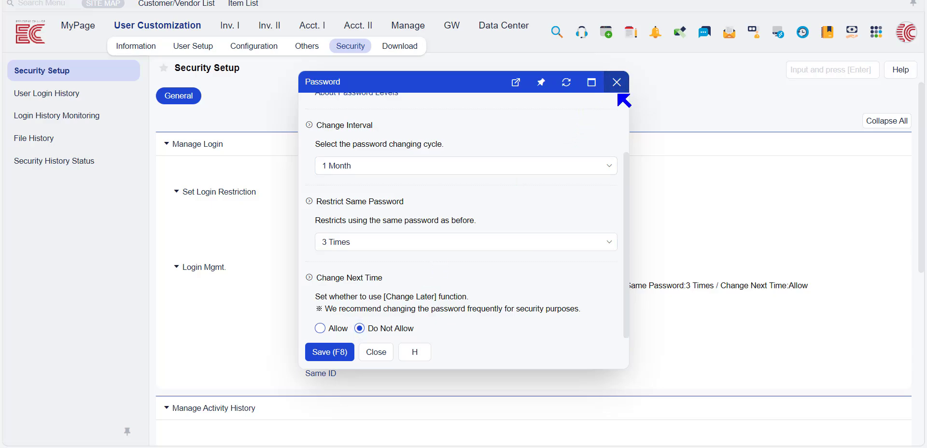
left_click(617, 83)
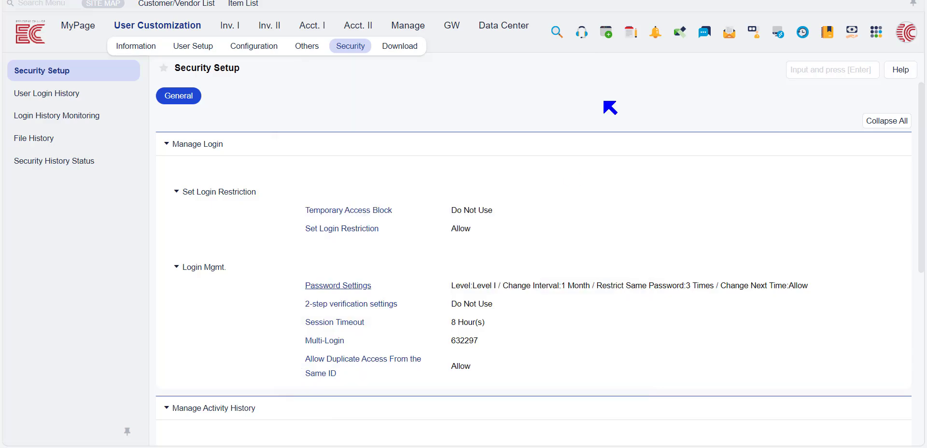
Step: Start registering a new exception condition for 2-step verification
left_click(374, 309)
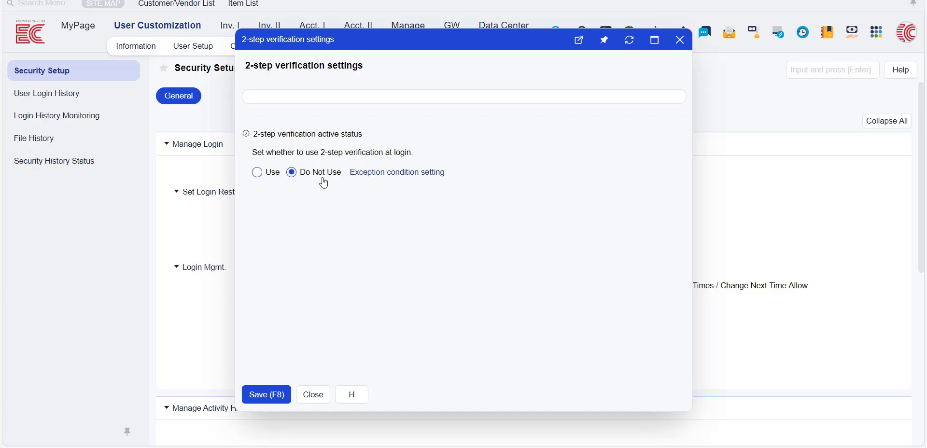
left_click(433, 180)
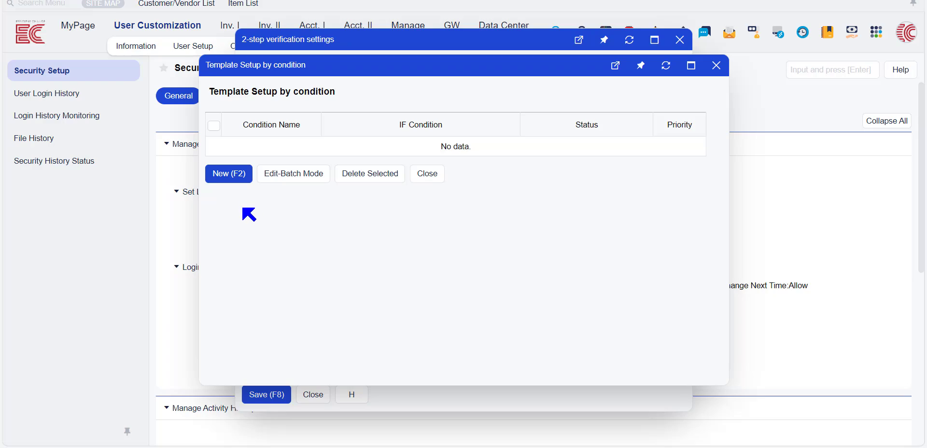
left_click(237, 177)
left_click(232, 186)
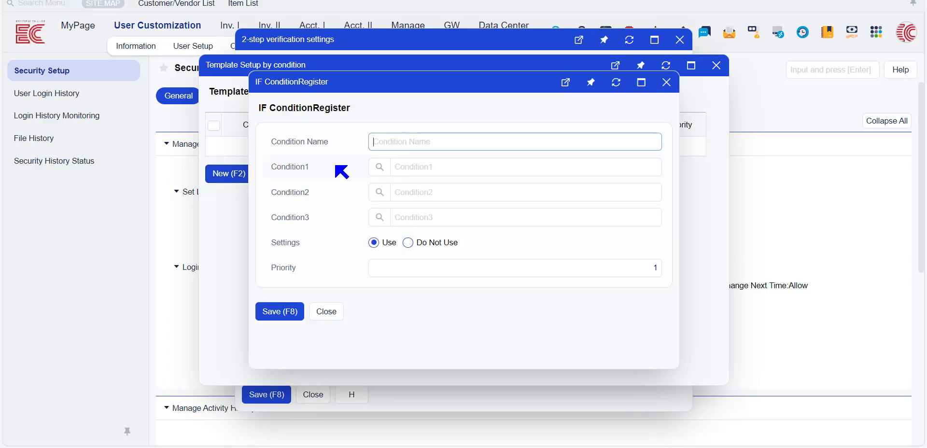
Step: Set Condition1 to ID with the Finance department's user as its value, and close the 2-step verification settings without saving
left_click(380, 169)
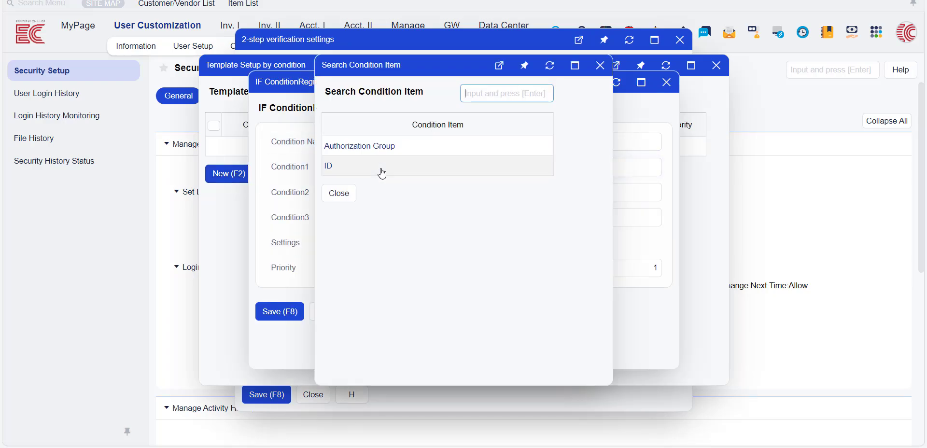
left_click(330, 167)
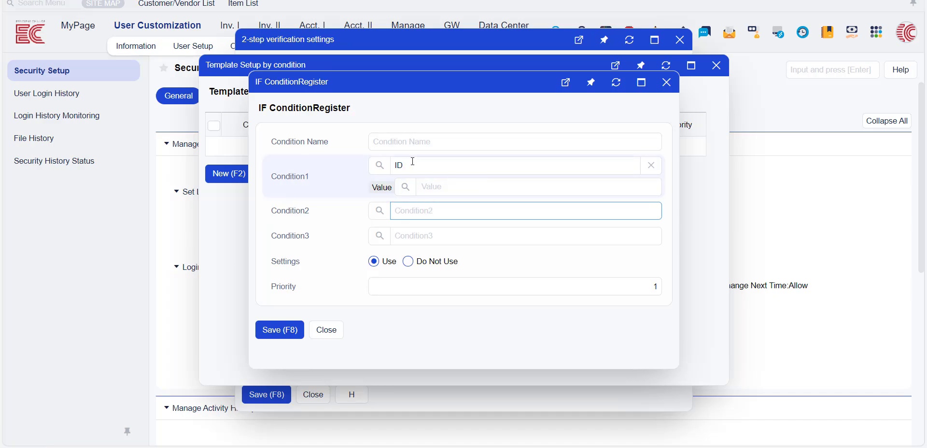
left_click(408, 193)
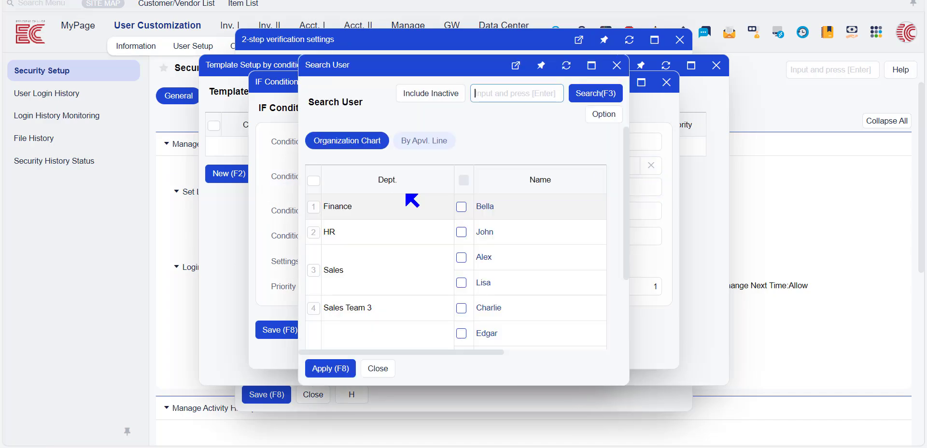
left_click(481, 207)
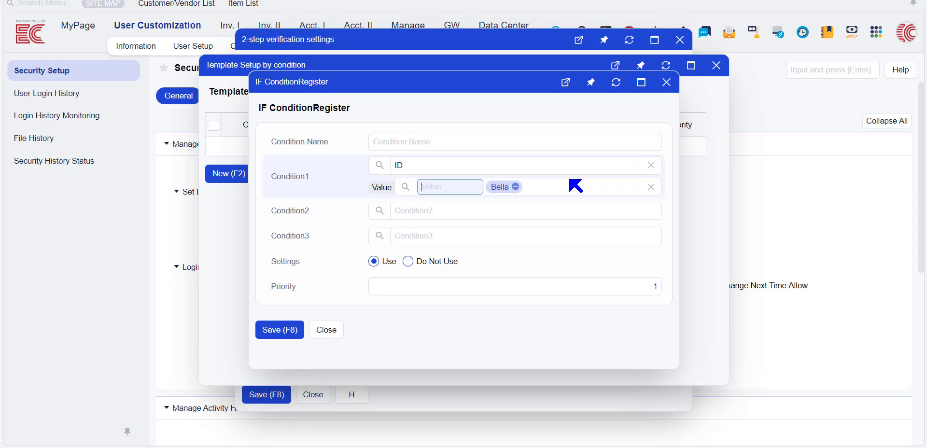
left_click(666, 82)
left_click(716, 66)
left_click(674, 46)
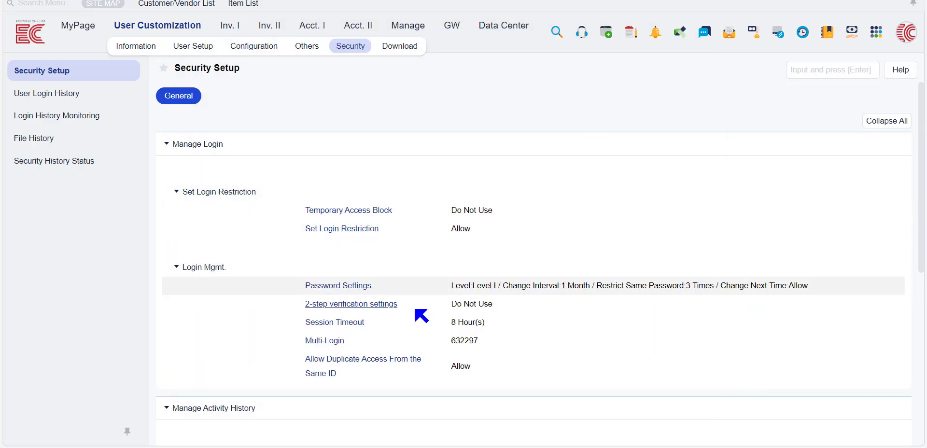
Step: Review the Session Timeout setting and close it without changes
left_click(338, 323)
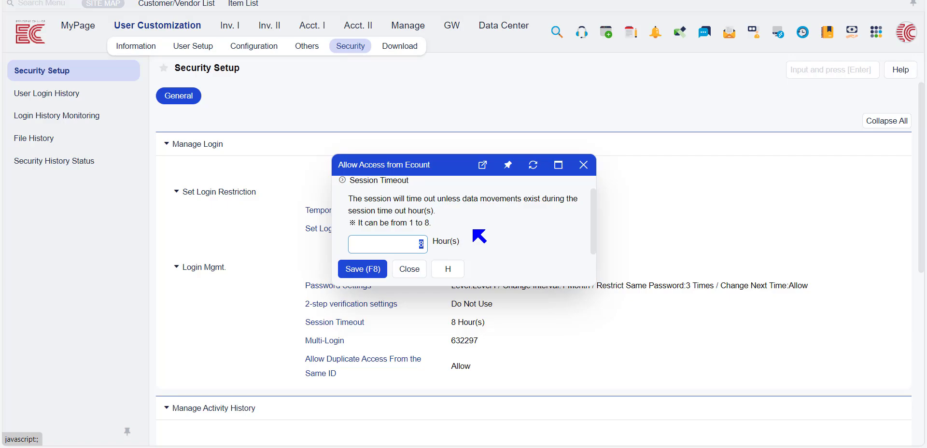
left_click(584, 164)
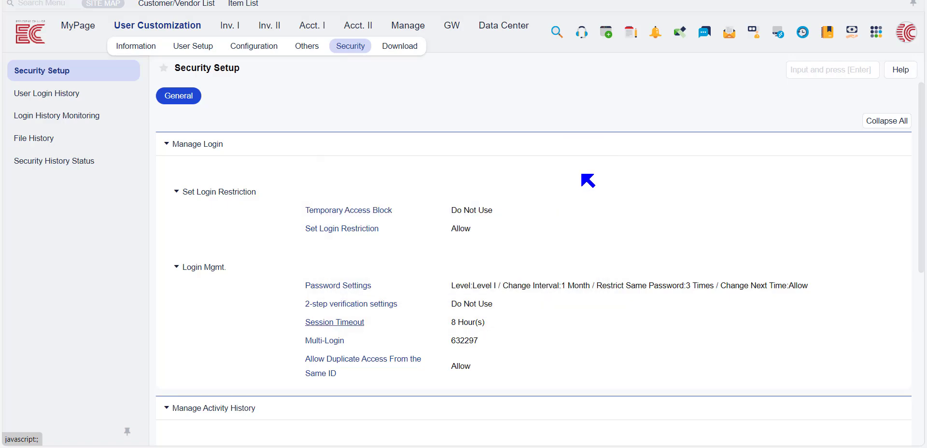
Step: Open the Multi-Login ID registration from the admin user's User Information
left_click(337, 346)
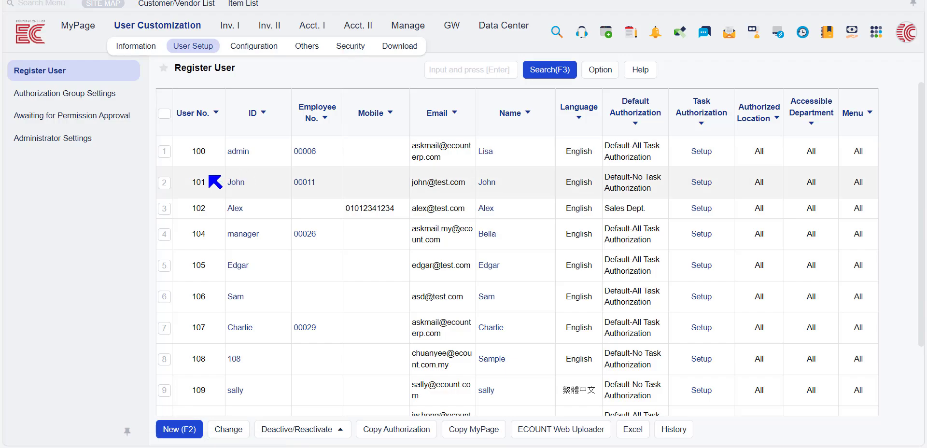
left_click(247, 152)
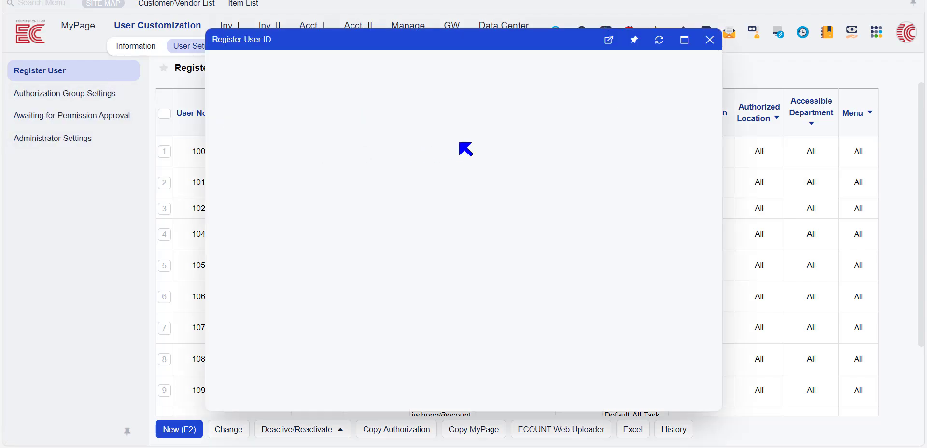
left_click(313, 97)
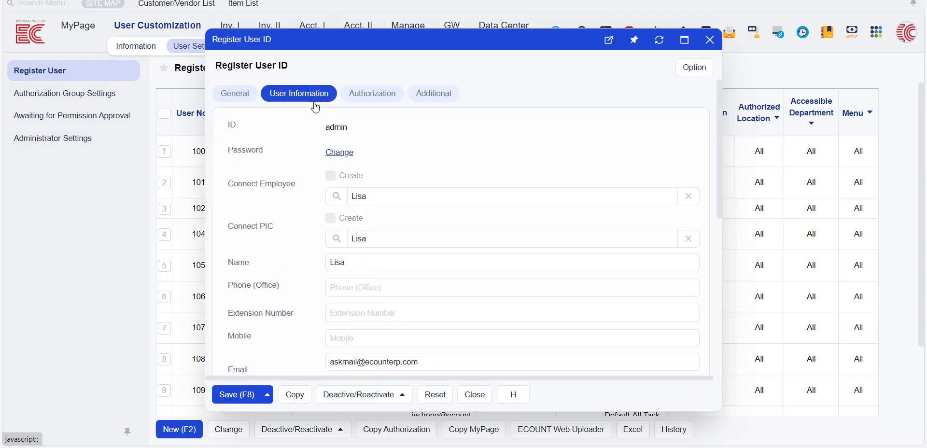
scroll(367, 186, "down", 5)
scroll(369, 191, "down", 5)
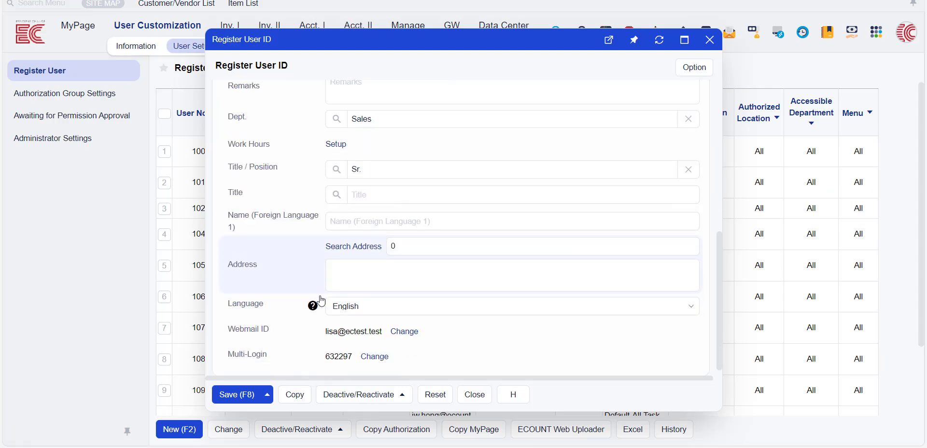
left_click(375, 346)
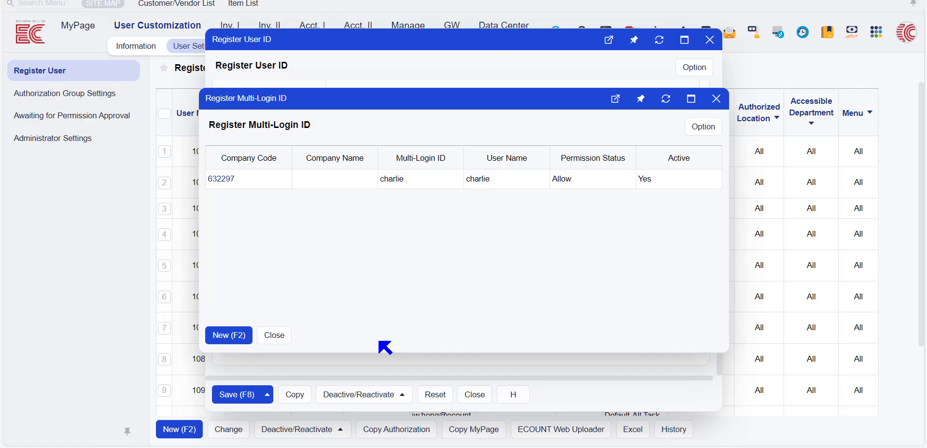
Step: Review the registered Multi-Login ID's details and close the admin user's registration without changes
left_click(221, 179)
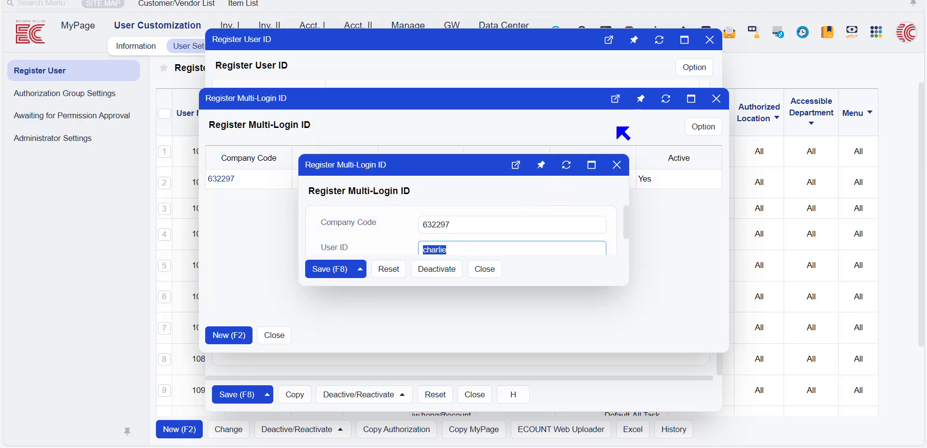
left_click(716, 98)
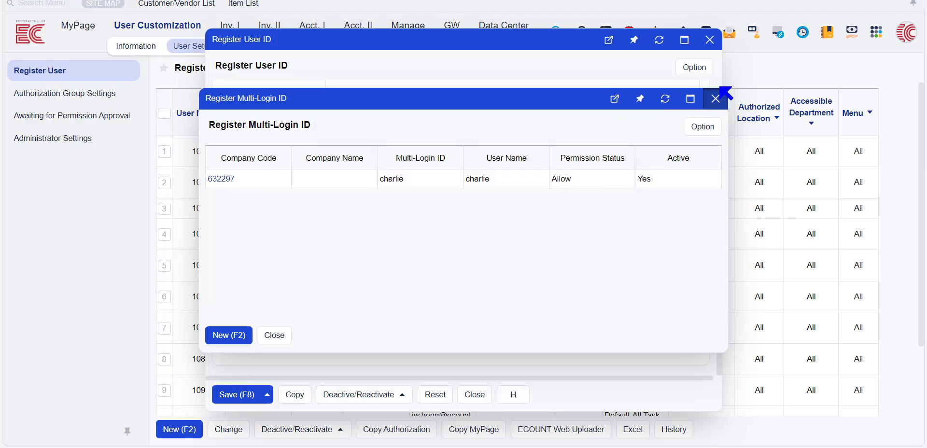
left_click(717, 99)
left_click(710, 40)
Step: Switch to the Ecount Upgrade company account through Multi-Login from the profile options
left_click(906, 30)
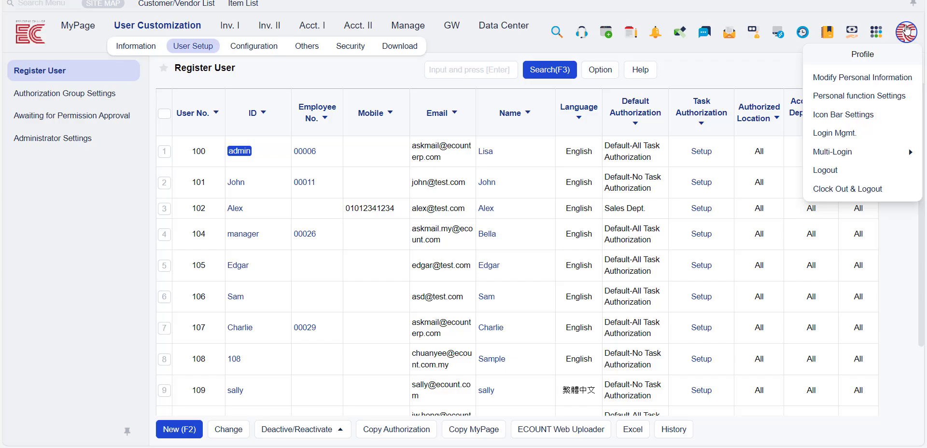
mouse_move(849, 157)
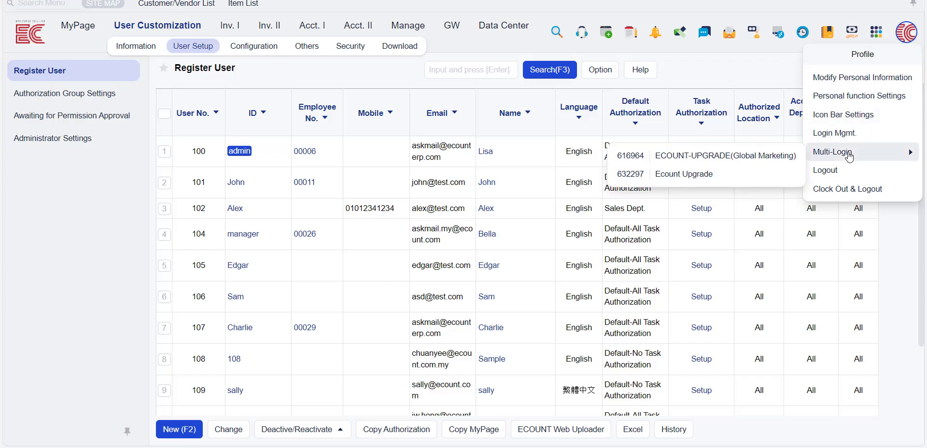
left_click(673, 174)
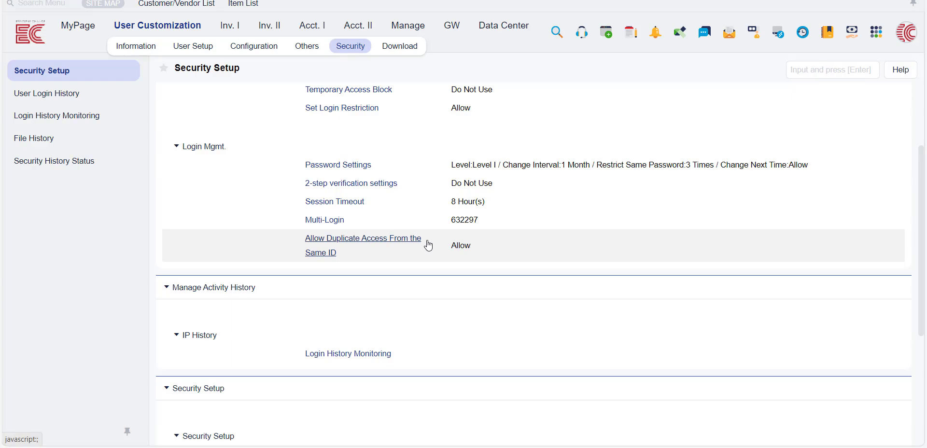
Step: Try disallowing duplicate access from the same ID while allowing it from the same IP, and close the setting without saving
left_click(409, 246)
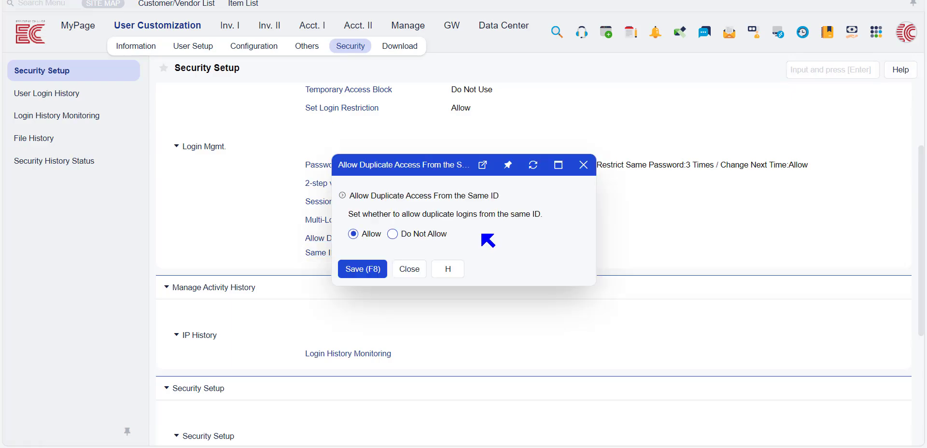
left_click(431, 237)
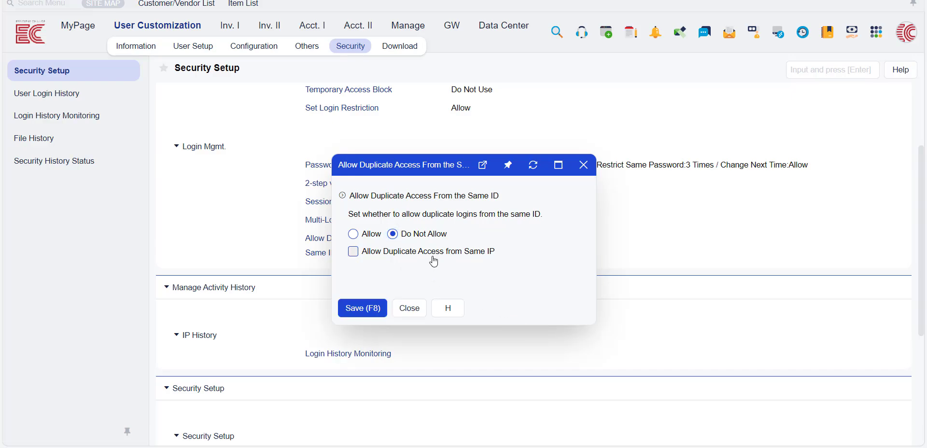
left_click(433, 258)
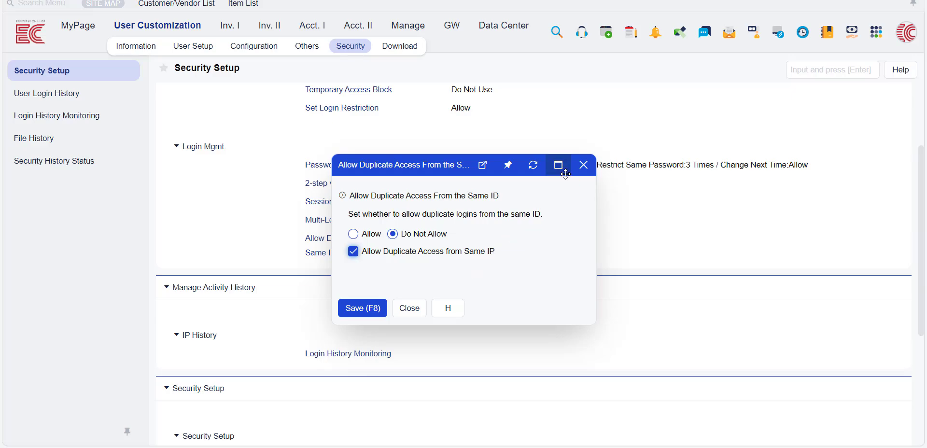
left_click(583, 165)
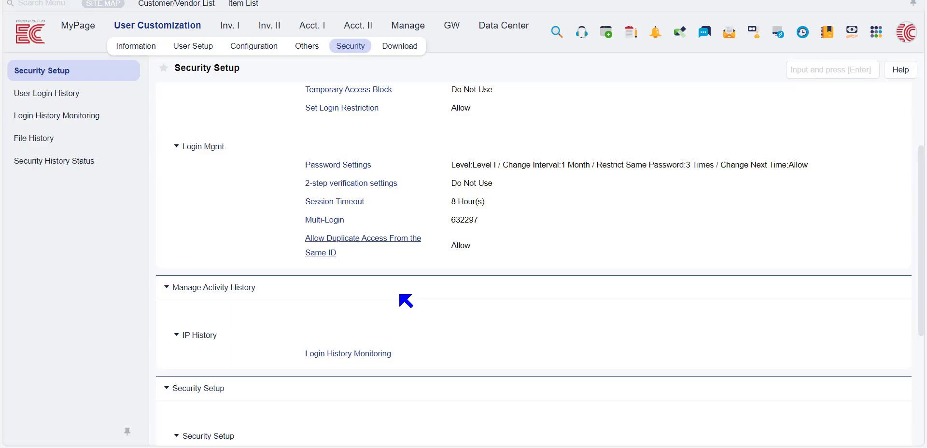
Step: Open the Login History Monitoring setting under IP History and set its period to 99 days
left_click(389, 354)
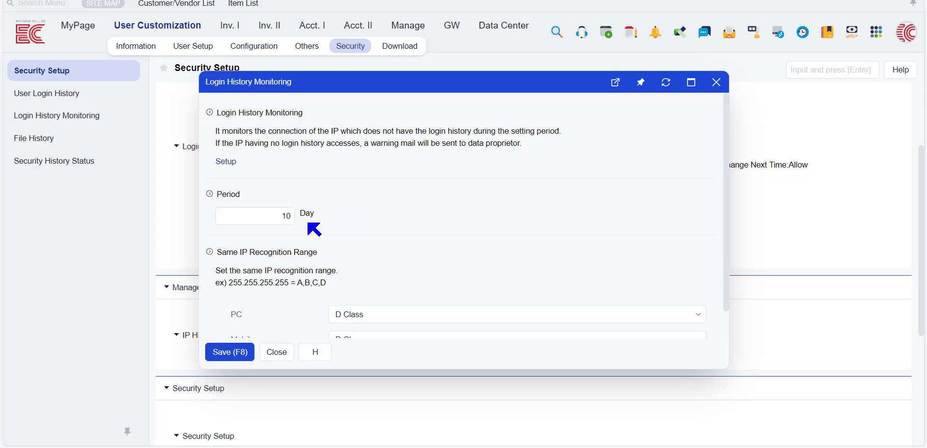
left_click(264, 213)
type("99")
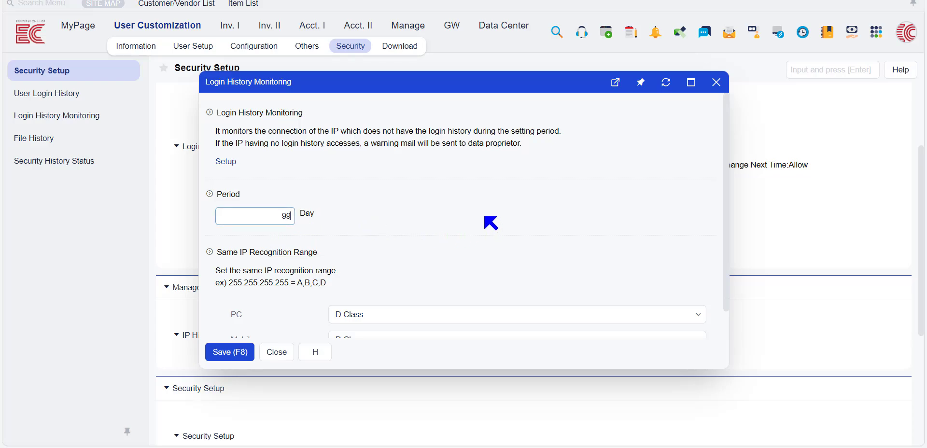
left_click(490, 221)
Step: Set the PC same IP recognition range to C Class
scroll(425, 227, "down", 1)
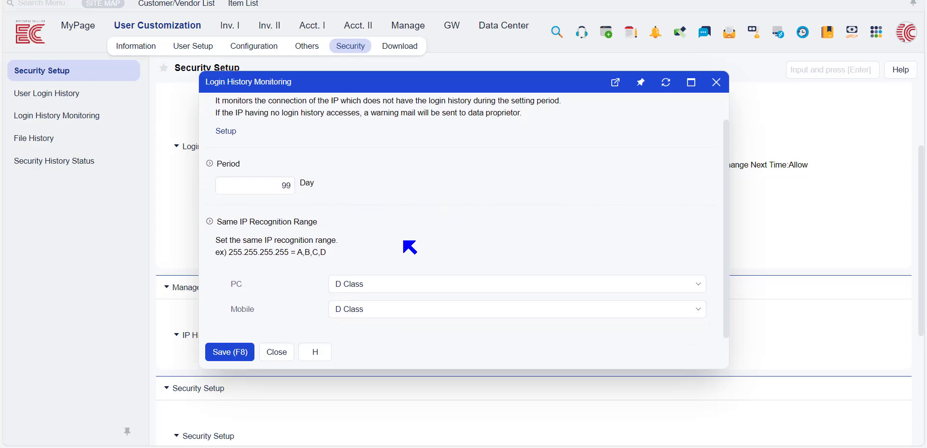
left_click(414, 284)
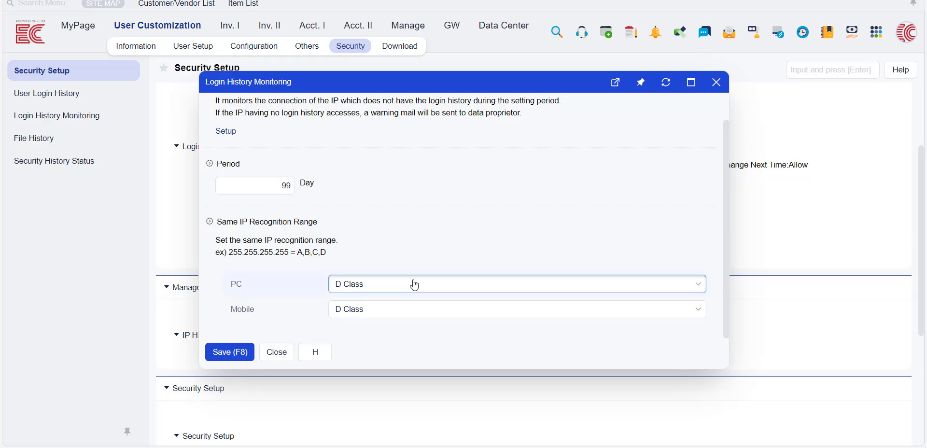
left_click(419, 253)
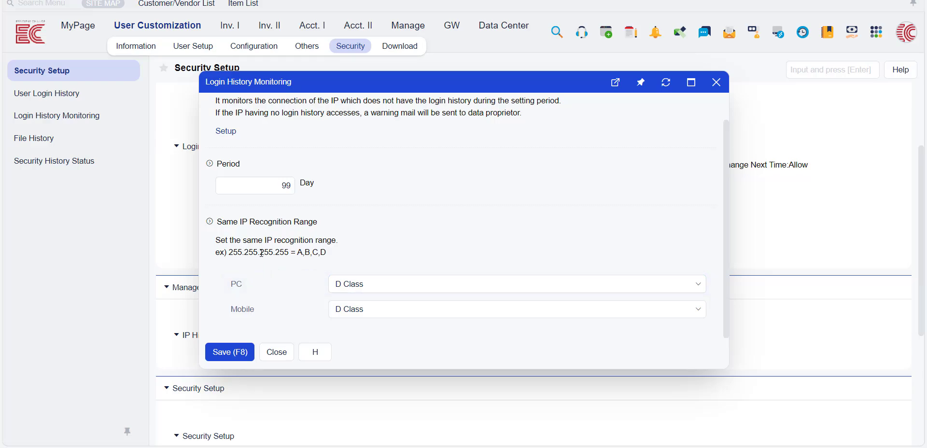
left_click(377, 289)
left_click(379, 340)
Step: Review the user type, IP type and IP help in the Login History Monitoring setup, and close both windows without saving
scroll(425, 264, "up", 1)
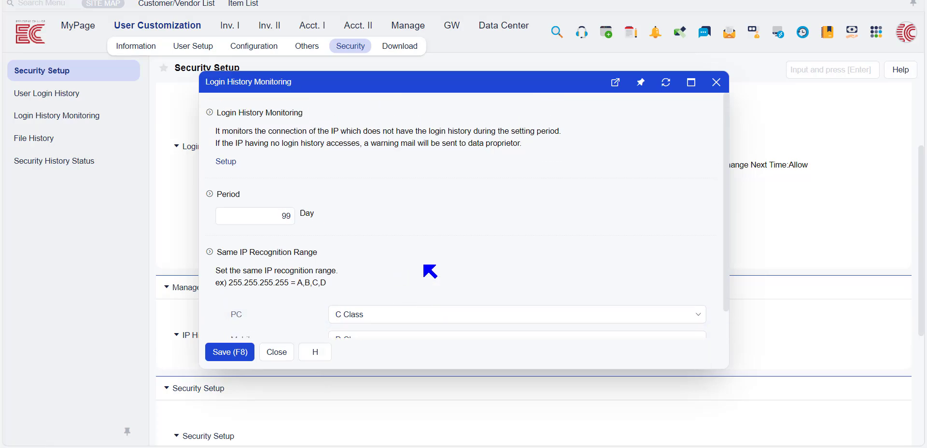
left_click(230, 165)
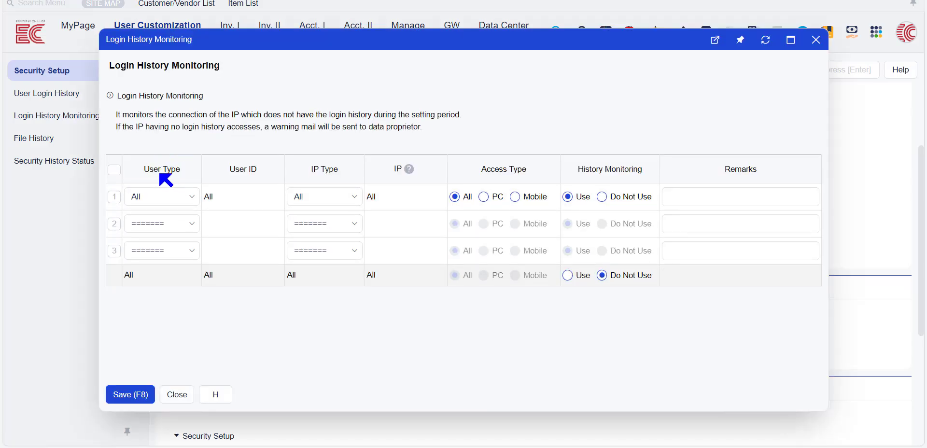
left_click(184, 195)
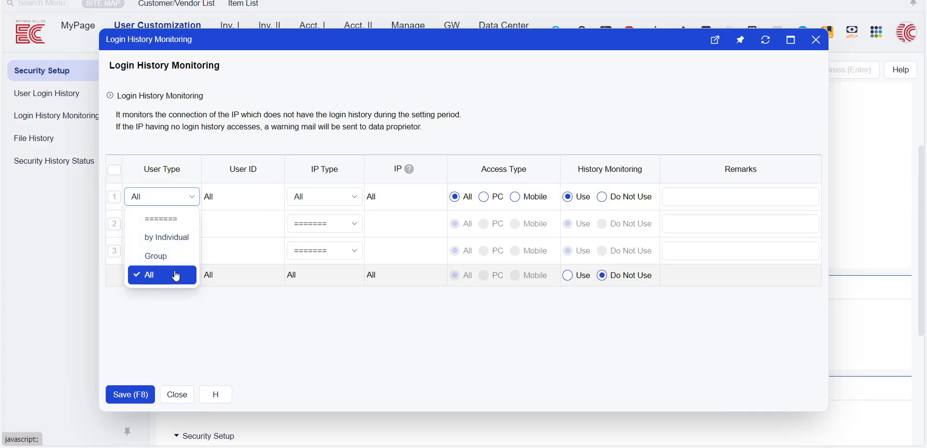
left_click(351, 198)
left_click(350, 199)
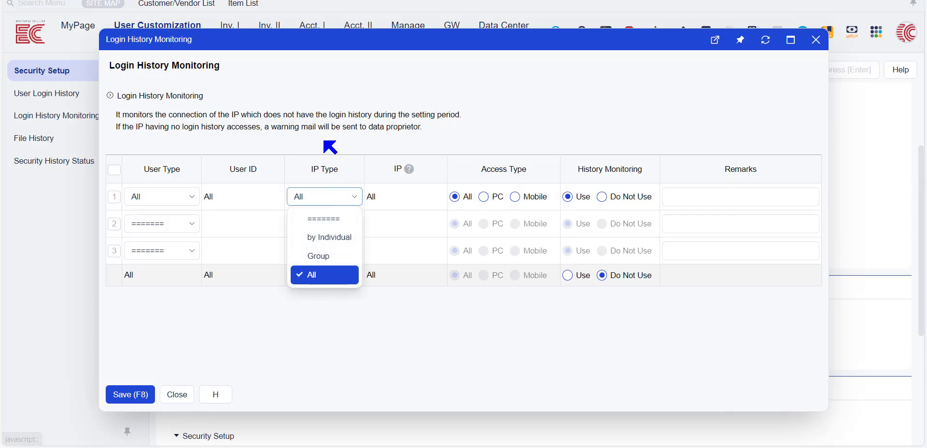
left_click(321, 195)
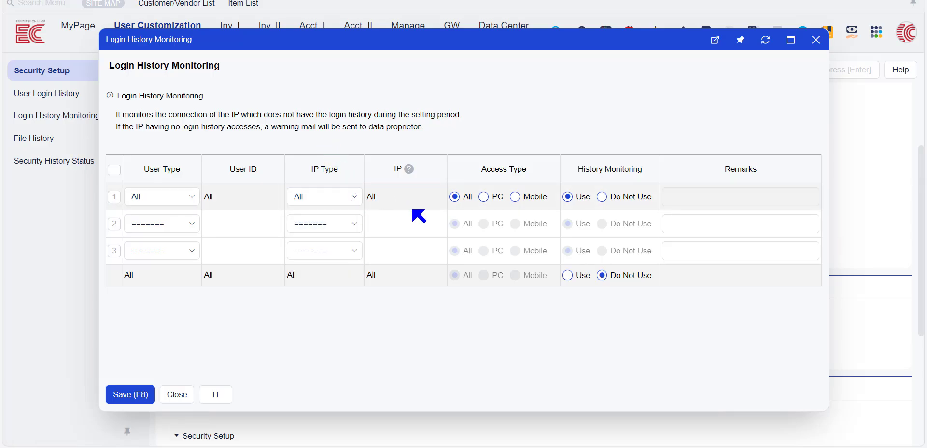
mouse_move(410, 170)
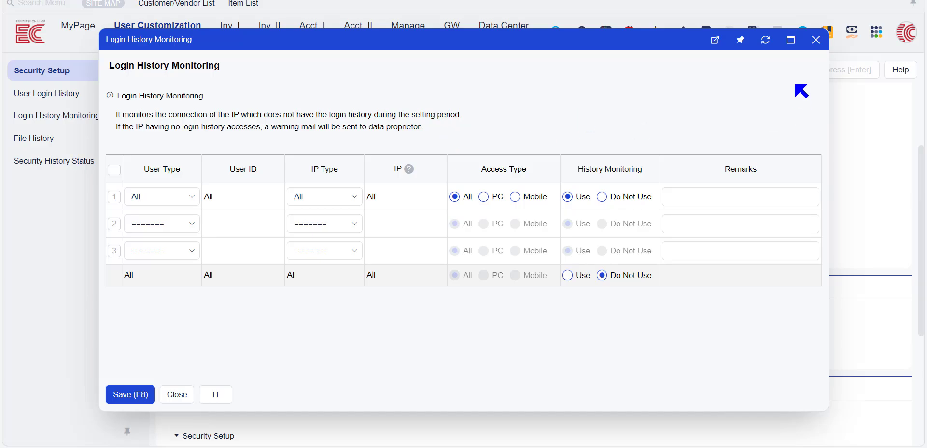
left_click(817, 41)
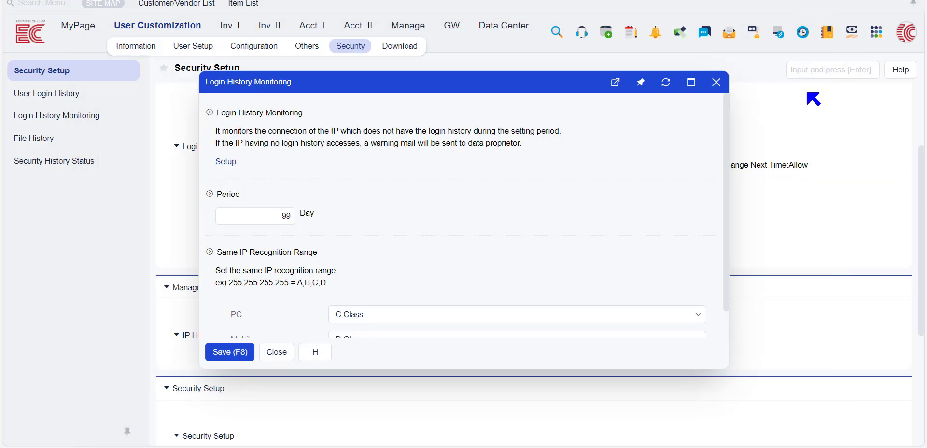
left_click(717, 83)
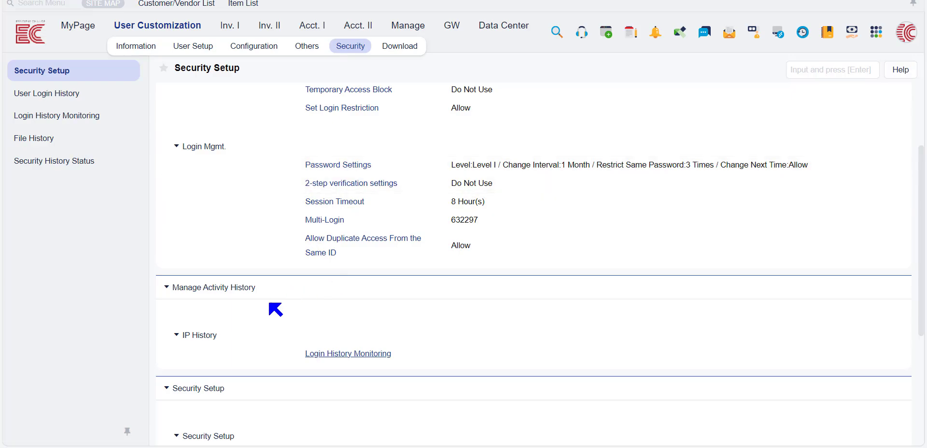
scroll(332, 306, "up", 3)
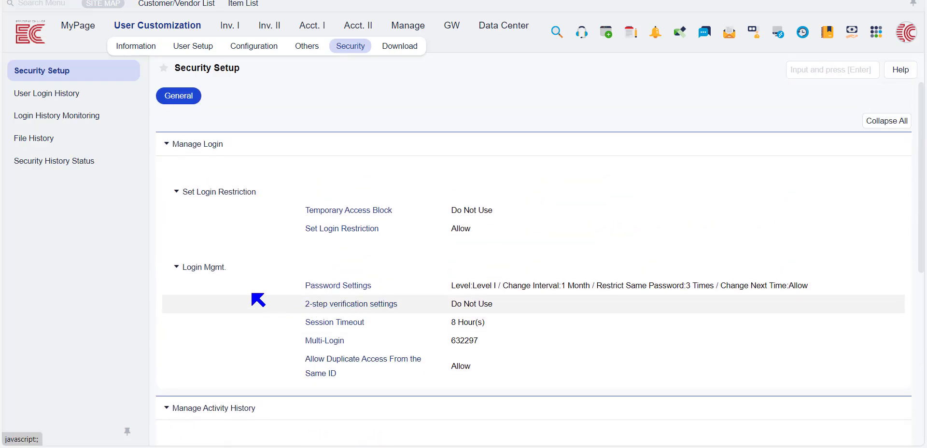